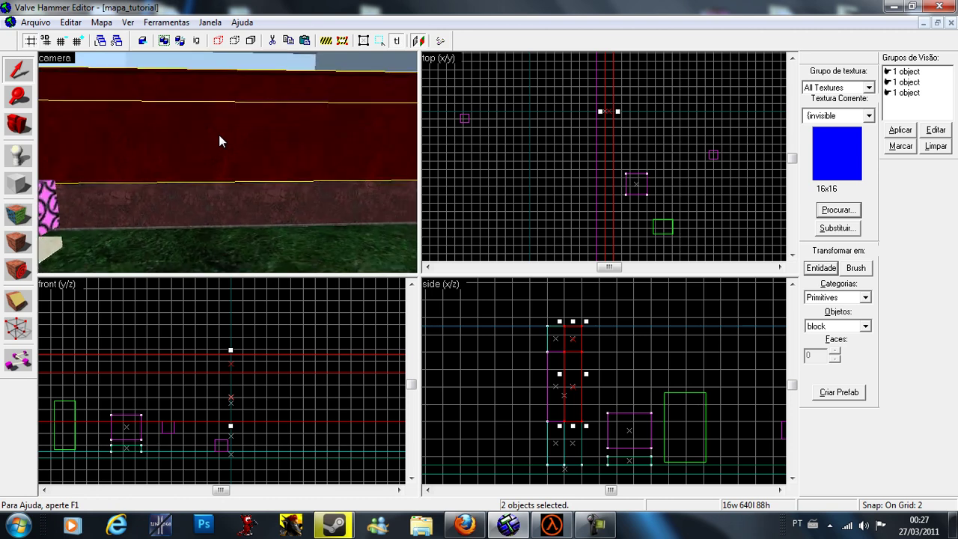
Step: Add the opposite side's upper pieces to the selection and examine the dividing wall from both sides
{"action": "key", "text": "Right"}
{"action": "left_click", "coordinate": [218, 136], "text": "ctrl"}
{"action": "left_click", "coordinate": [218, 135], "text": "ctrl"}
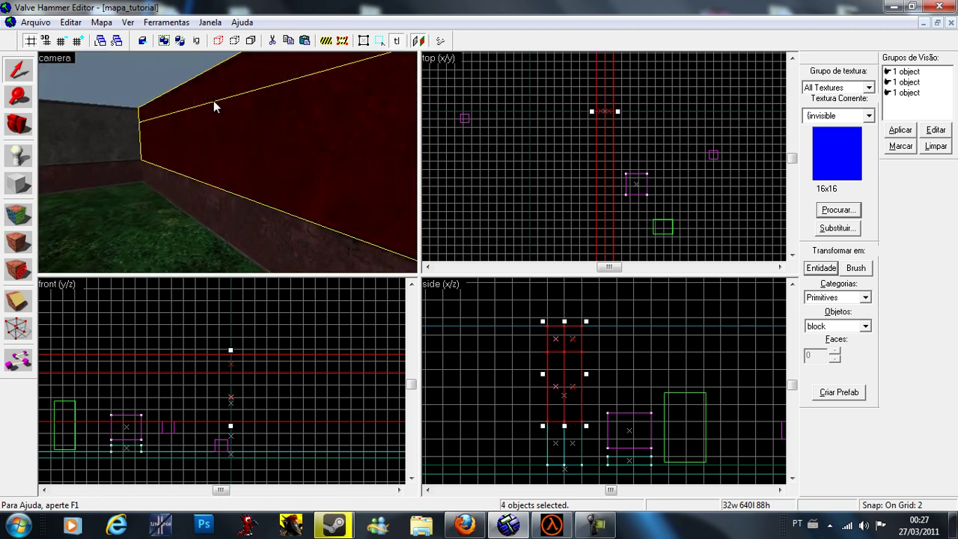
{"action": "key", "text": "Left"}
{"action": "key", "text": "Left"}
{"action": "key", "text": "Left"}
{"action": "key", "text": "Left"}
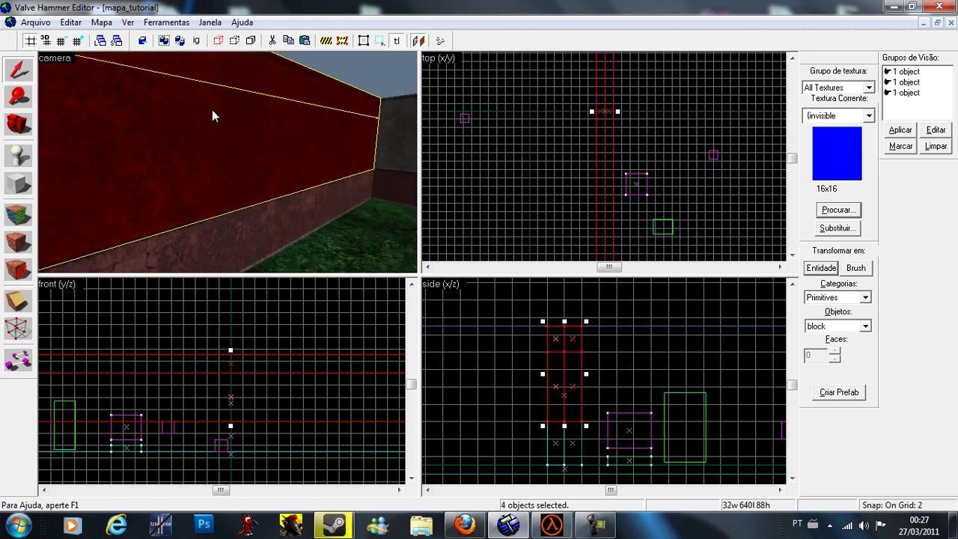
{"action": "key", "text": "Left"}
{"action": "key", "text": "Right"}
{"action": "key", "text": "w"}
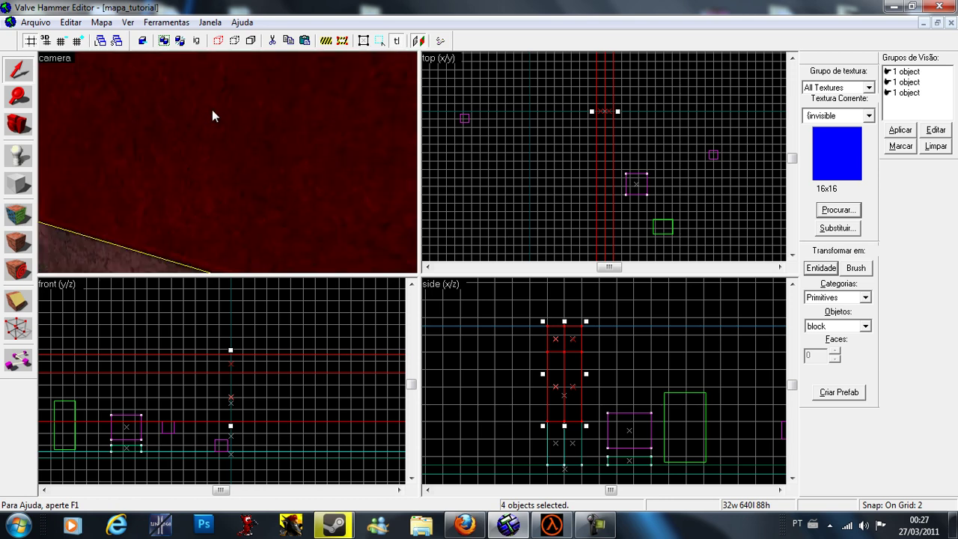
{"action": "key", "text": "Right"}
{"action": "key", "text": "Up"}
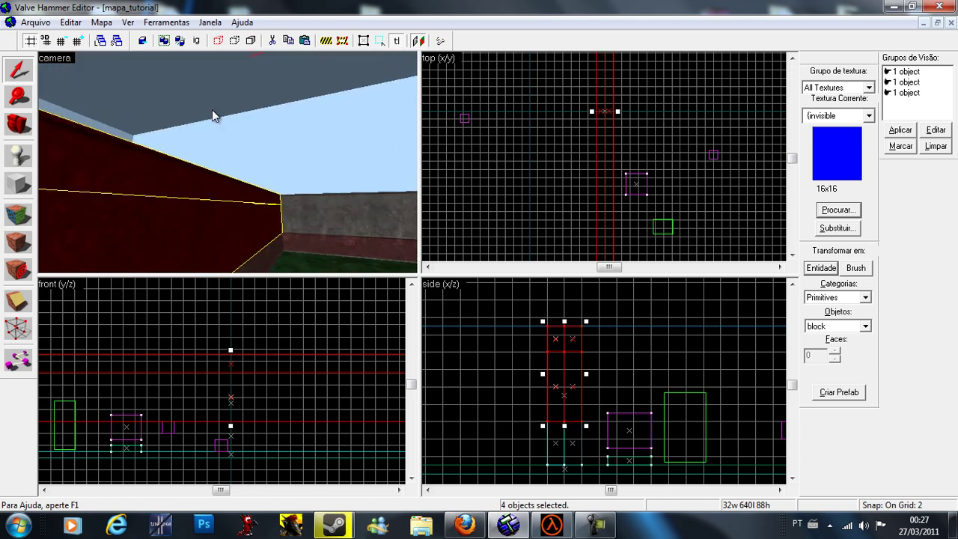
{"action": "key", "text": "a"}
{"action": "key", "text": "Down"}
{"action": "key", "text": "a"}
{"action": "key", "text": "Right"}
{"action": "key", "text": "w"}
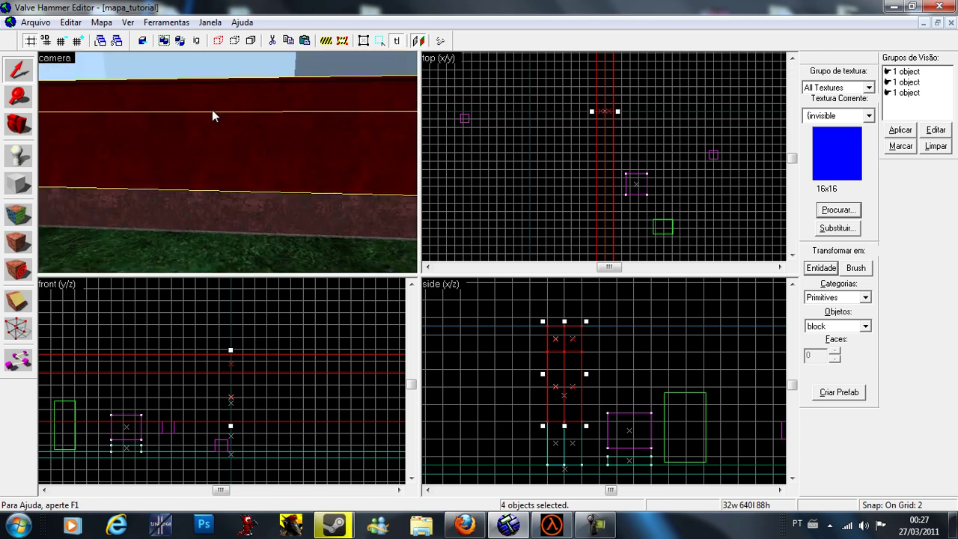
{"action": "key", "text": "s"}
{"action": "key", "text": "s"}
{"action": "key", "text": "w"}
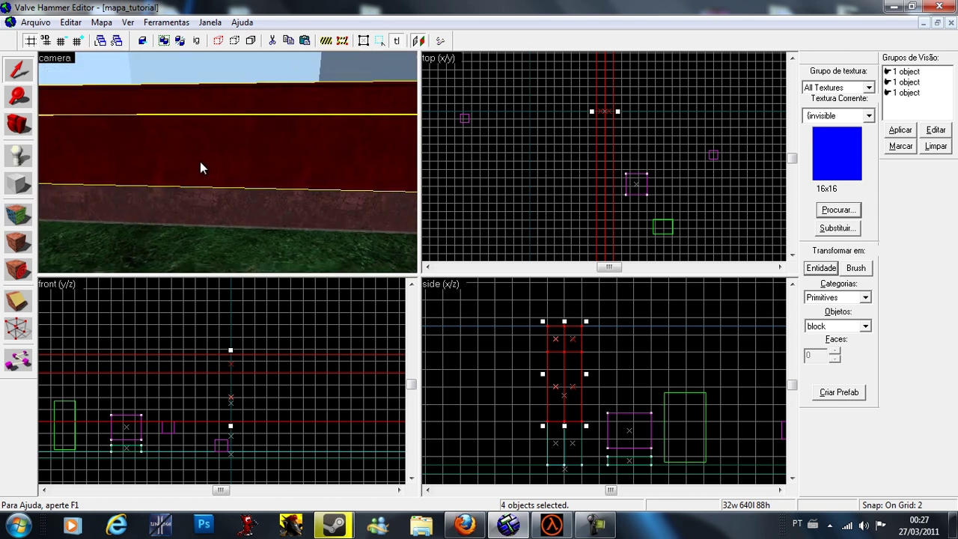
{"action": "key", "text": "a"}
Step: Delete the middle func_wall piece and the lower piece on one side of the dividing wall
{"action": "left_click", "coordinate": [289, 128]}
{"action": "key", "text": "Down"}
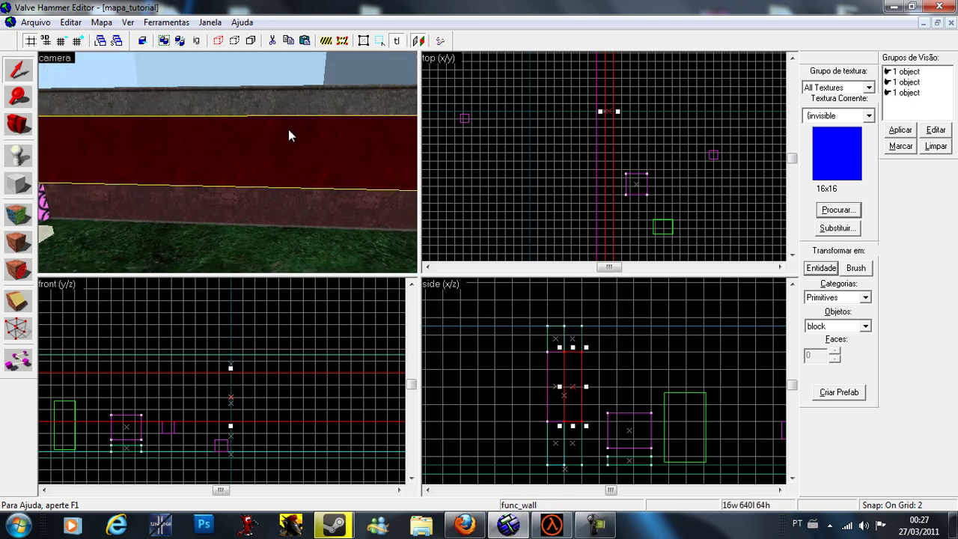
{"action": "key", "text": "w"}
{"action": "key", "text": "Left"}
{"action": "key", "text": "Right"}
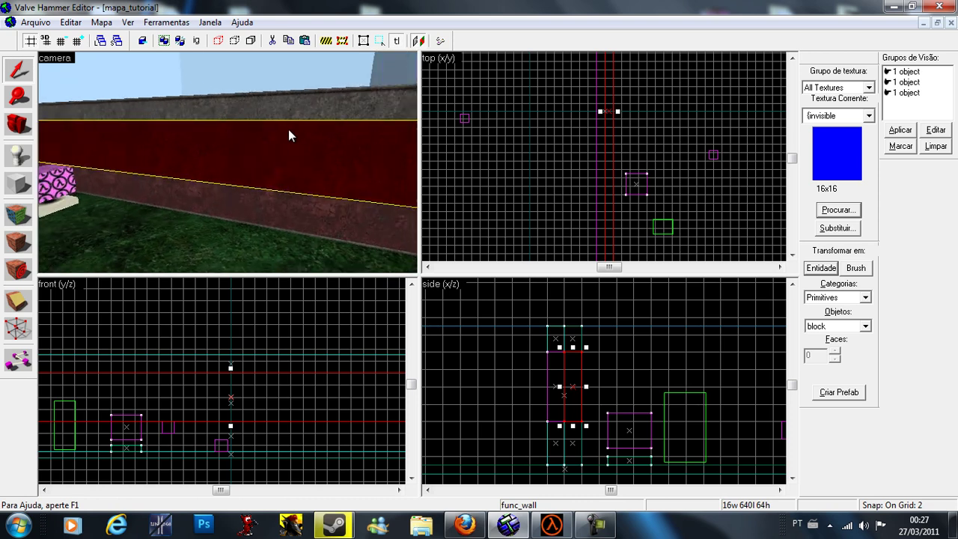
{"action": "key", "text": "Left"}
{"action": "key", "text": "Down"}
{"action": "key", "text": "Right"}
{"action": "left_click", "coordinate": [289, 129], "text": "ctrl"}
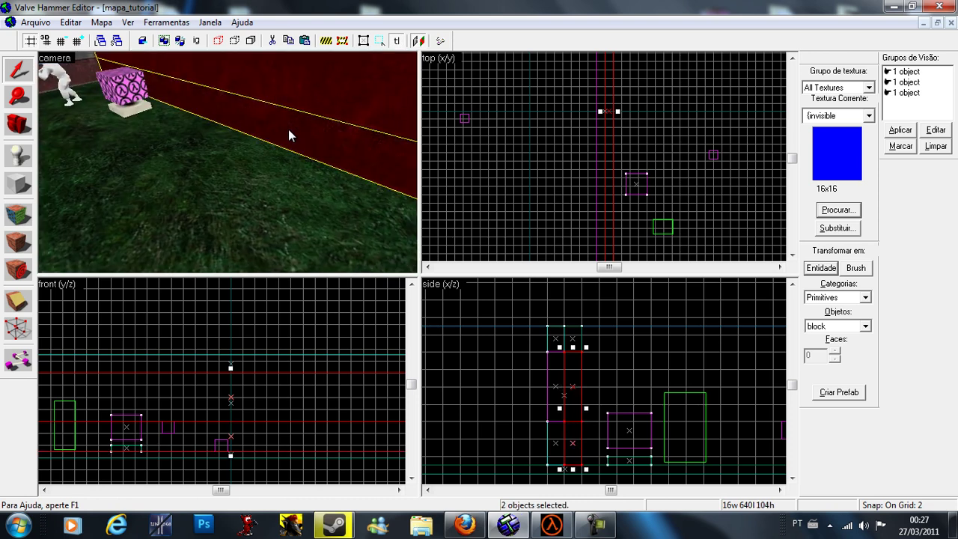
{"action": "key", "text": "Delete"}
Step: Delete the middle and lower pieces on the opposite side of the dividing wall
{"action": "key", "text": "Up"}
{"action": "left_click", "coordinate": [289, 130]}
{"action": "left_click", "coordinate": [276, 163], "text": "ctrl"}
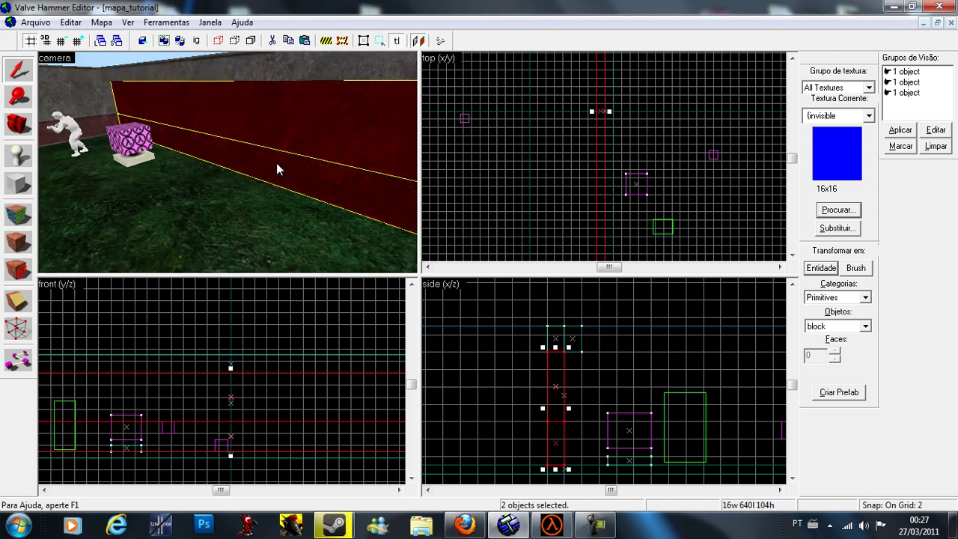
{"action": "key", "text": "Delete"}
Step: Select both remaining top strips and stretch them down to the floor, making them 128 units high
{"action": "key", "text": "s"}
{"action": "key", "text": "Left"}
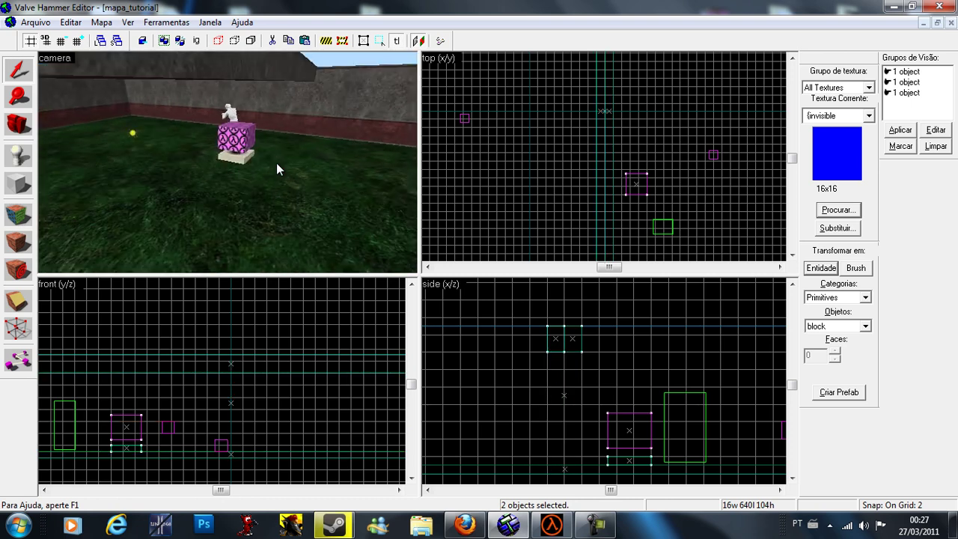
{"action": "key", "text": "Up"}
{"action": "key", "text": "Right"}
{"action": "key", "text": "w"}
{"action": "key", "text": "a"}
{"action": "left_click", "coordinate": [238, 119]}
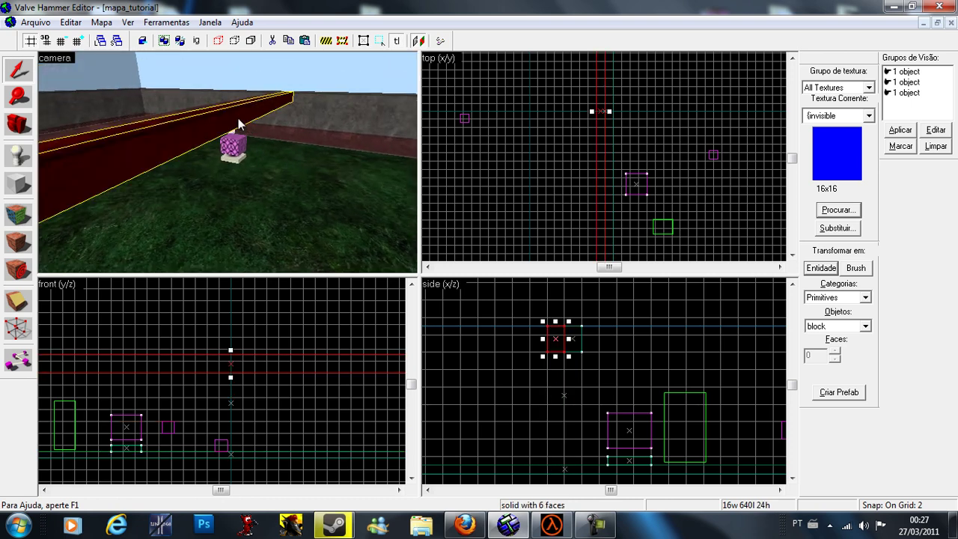
{"action": "left_click", "coordinate": [162, 115], "text": "ctrl"}
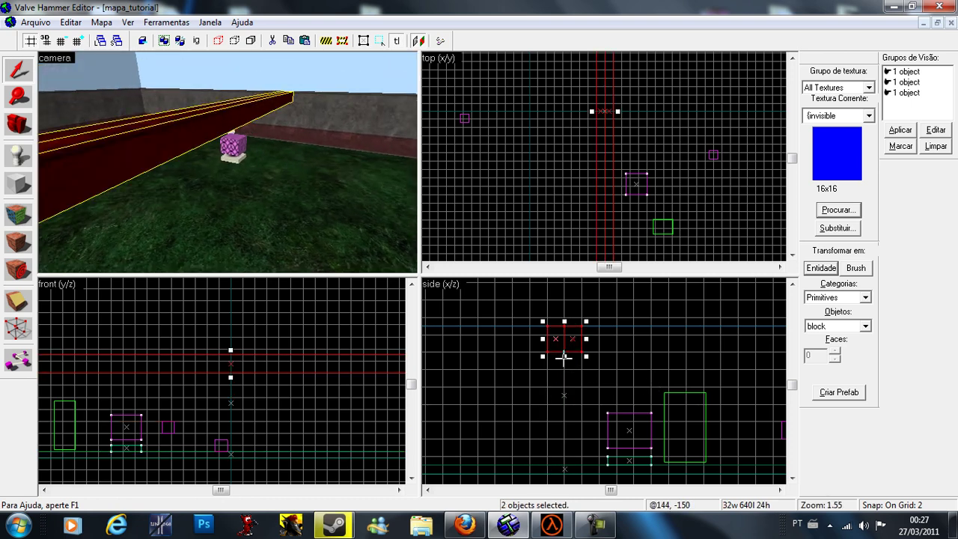
{"action": "left_click_drag", "start_coordinate": [564, 357], "coordinate": [584, 467]}
{"action": "key", "text": "Escape"}
Step: Inspect the rebuilt wall and its two full-height halves from above and from its end
{"action": "key", "text": "w"}
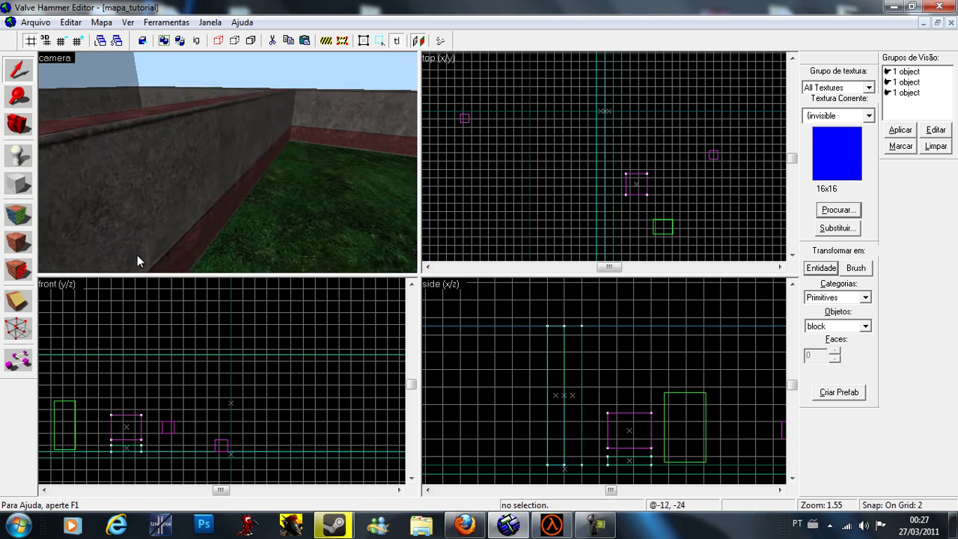
{"action": "key", "text": "Down"}
{"action": "key", "text": "Right"}
{"action": "key", "text": "Left"}
{"action": "key", "text": "Up"}
{"action": "key", "text": "w"}
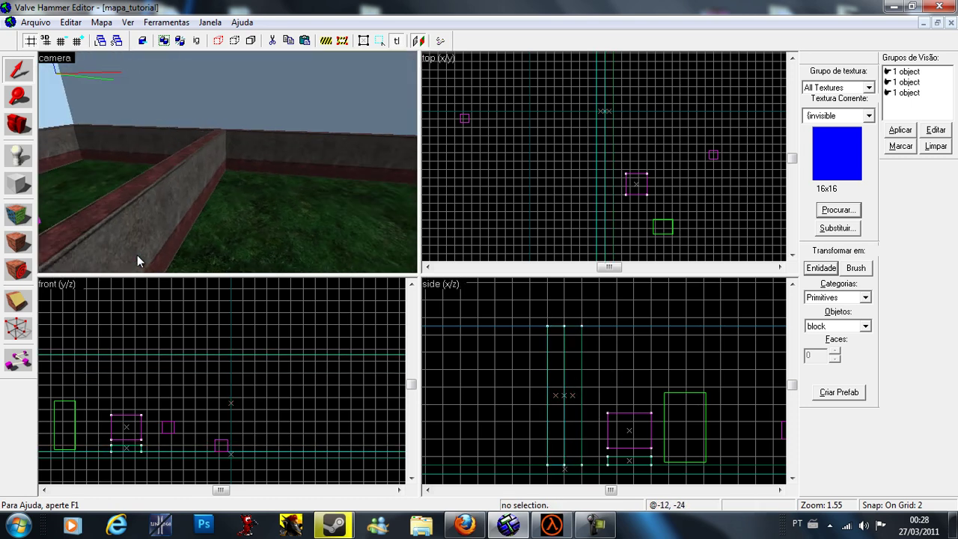
{"action": "key", "text": "Down"}
{"action": "key", "text": "w"}
{"action": "left_click", "coordinate": [249, 171]}
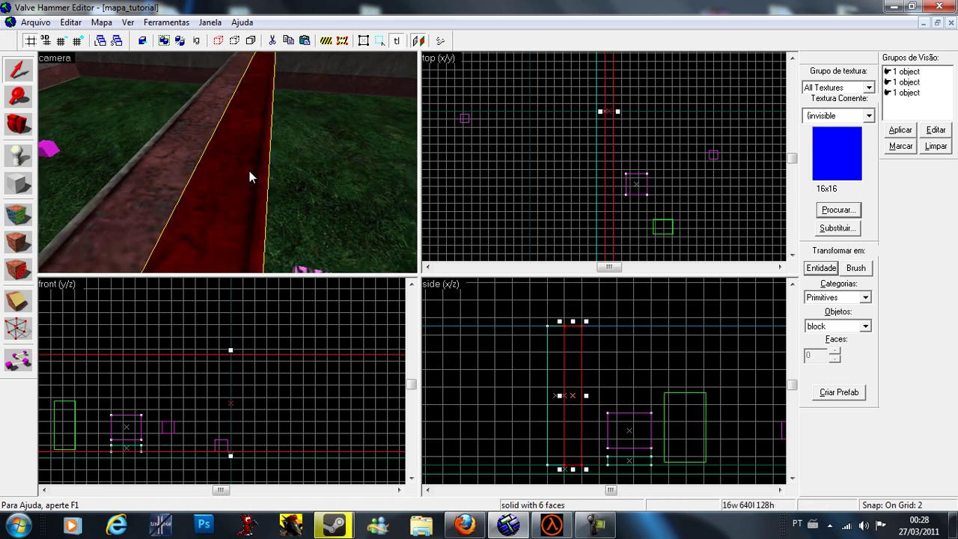
{"action": "key", "text": "a"}
{"action": "key", "text": "Escape"}
{"action": "key", "text": "Down"}
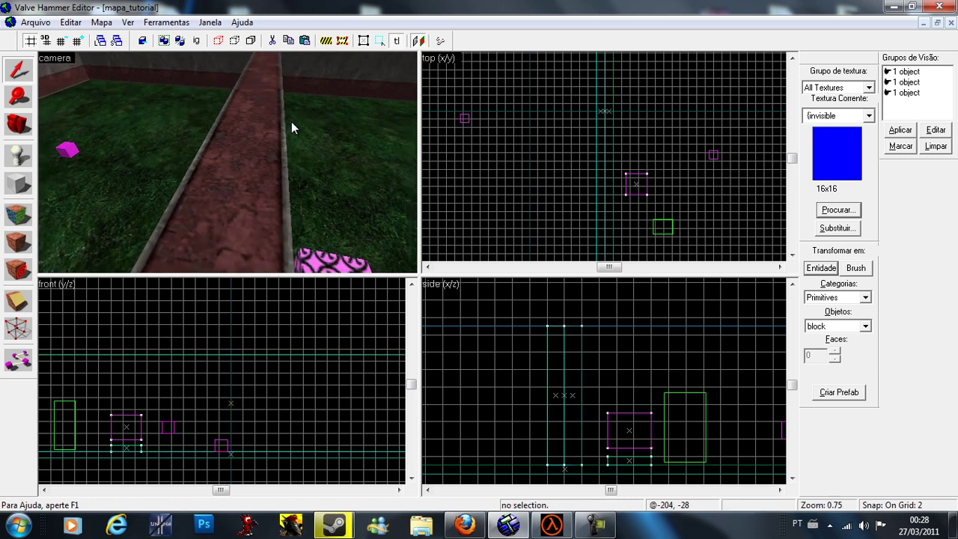
{"action": "key", "text": "Right"}
{"action": "key", "text": "Up"}
{"action": "key", "text": "Left"}
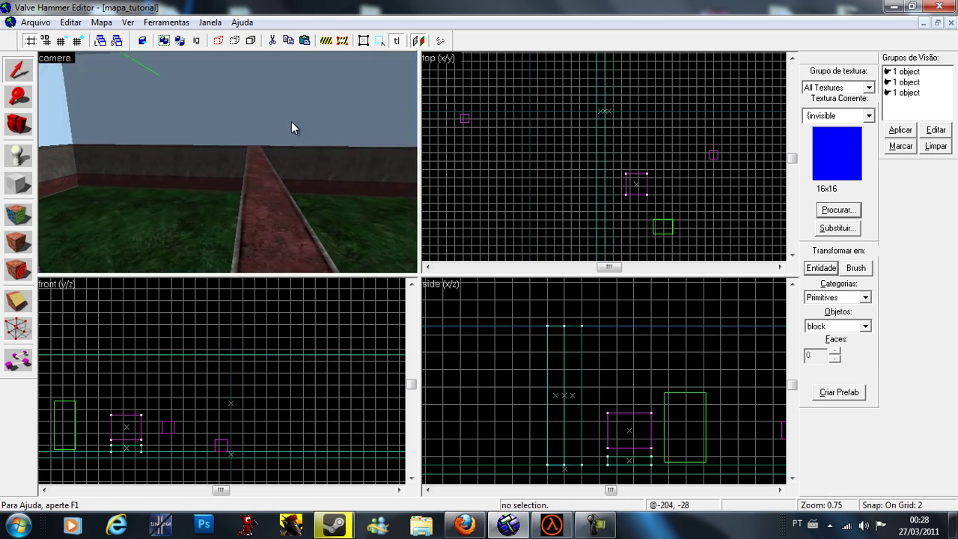
{"action": "key", "text": "d"}
{"action": "key", "text": "Up"}
{"action": "key", "text": "Up"}
{"action": "key", "text": "Up"}
{"action": "key", "text": "Up"}
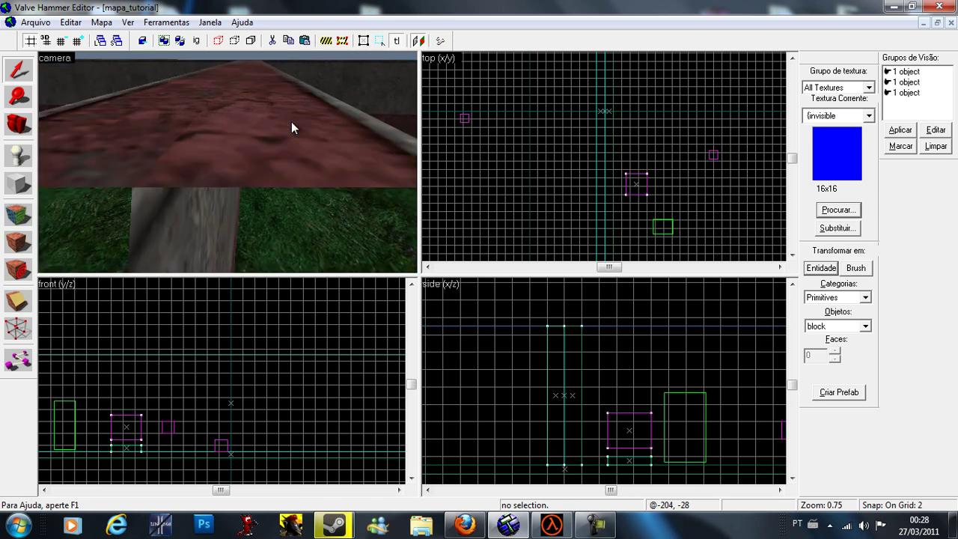
{"action": "key", "text": "s"}
{"action": "key", "text": "Left"}
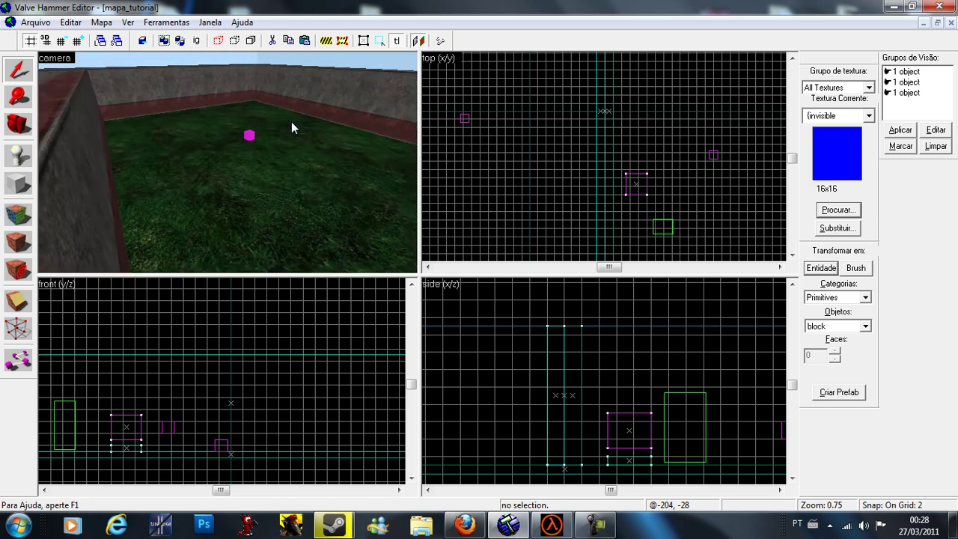
{"action": "key", "text": "Left"}
{"action": "key", "text": "Left"}
Step: Select each full-height half of the dividing wall in turn to tell the two blocks apart
{"action": "left_click", "coordinate": [267, 128]}
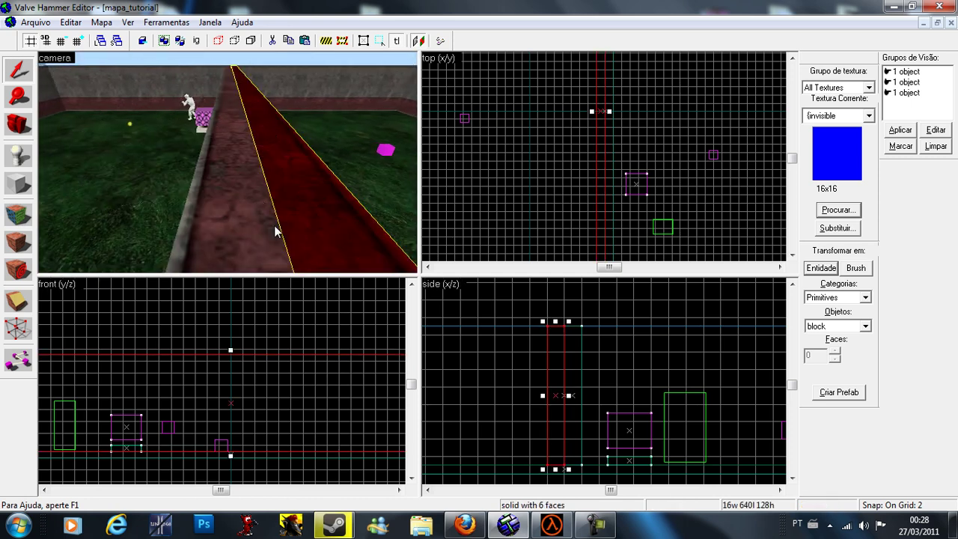
{"action": "left_click", "coordinate": [202, 189]}
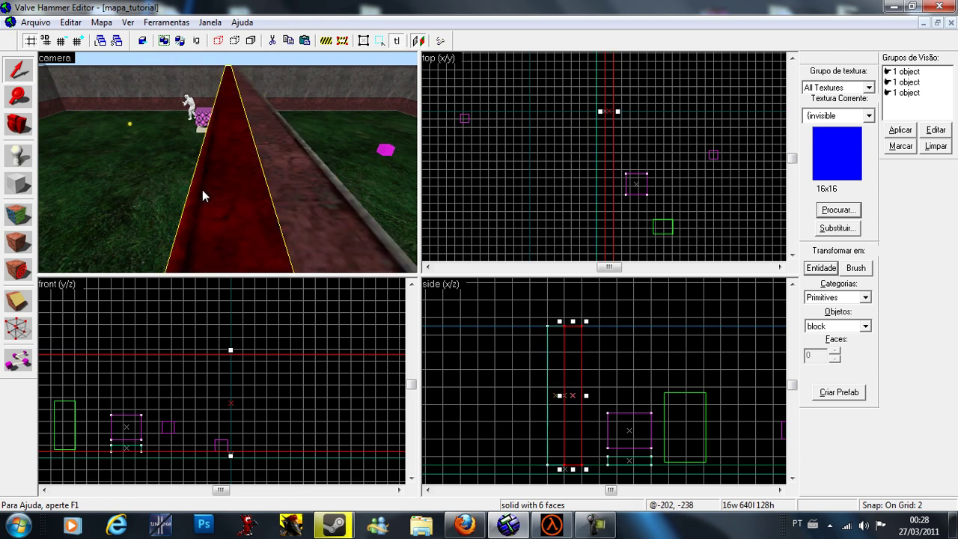
{"action": "left_click", "coordinate": [274, 161]}
{"action": "key", "text": "a"}
{"action": "left_click", "coordinate": [310, 96]}
{"action": "key", "text": "d"}
{"action": "left_click", "coordinate": [272, 126]}
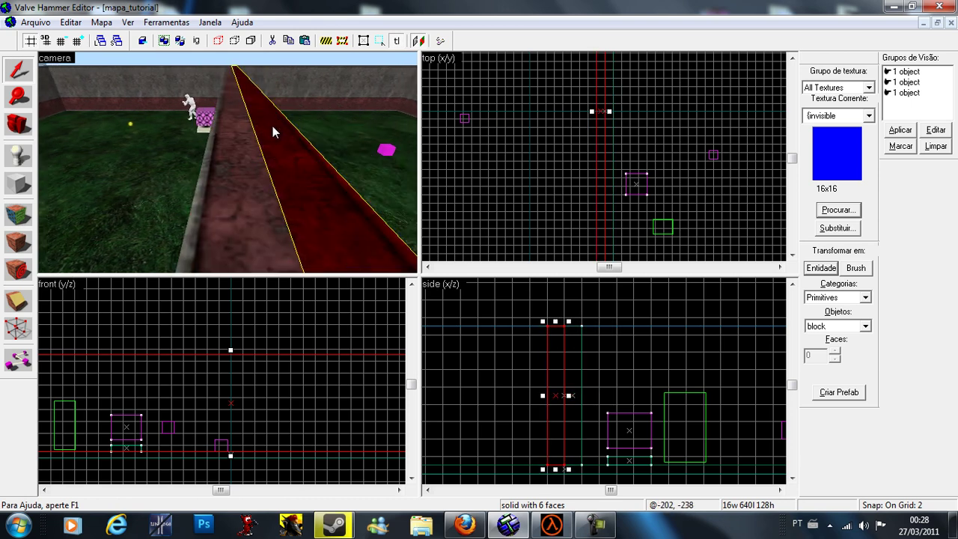
{"action": "key", "text": "d"}
Step: Select both full-height halves of the dividing wall together
{"action": "left_click", "coordinate": [175, 140]}
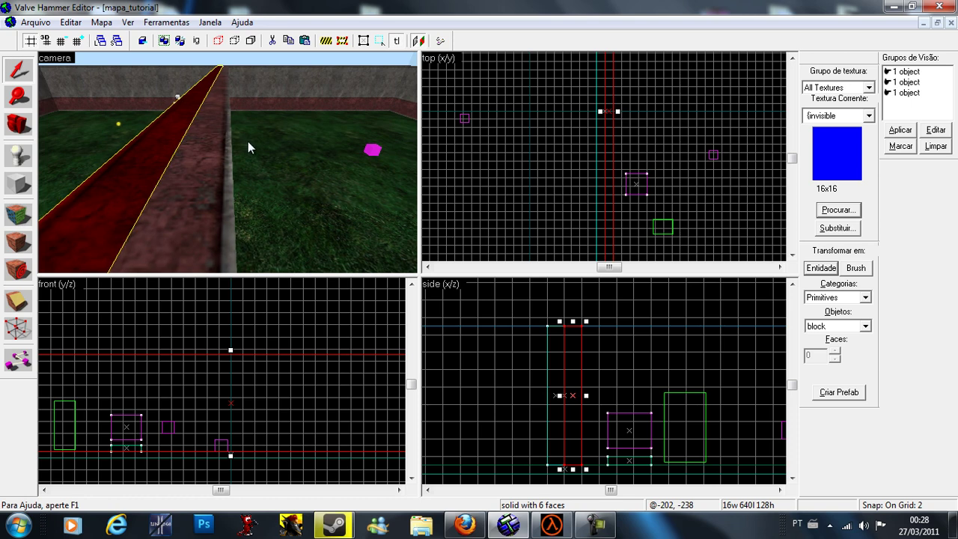
{"action": "key", "text": "a"}
{"action": "key", "text": "d"}
{"action": "key", "text": "w"}
{"action": "key", "text": "d"}
{"action": "key", "text": "s"}
{"action": "left_click", "coordinate": [230, 111], "text": "ctrl"}
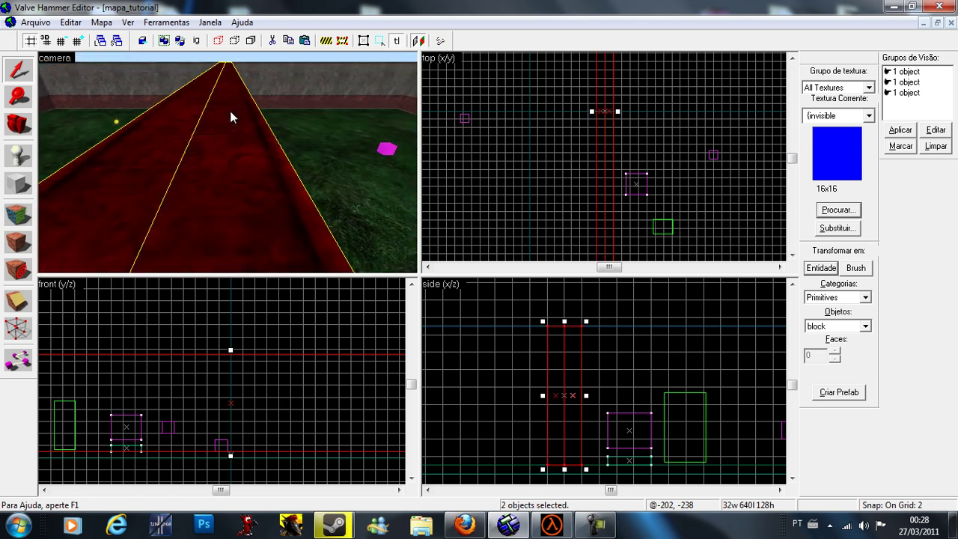
{"action": "key", "text": "a"}
{"action": "key", "text": "w"}
Step: Clip both wall halves horizontally about 40 units above their base, keeping the pieces on both sides of the cut
{"action": "left_click", "coordinate": [27, 303]}
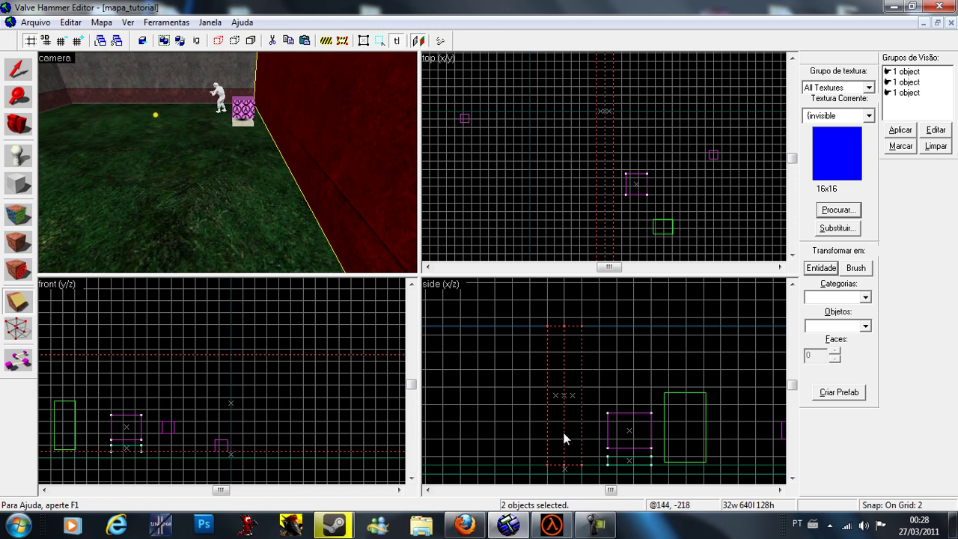
{"action": "scroll", "coordinate": [564, 439], "scroll_direction": "up", "scroll_amount": 3}
{"action": "left_click_drag", "start_coordinate": [562, 426], "coordinate": [582, 427]}
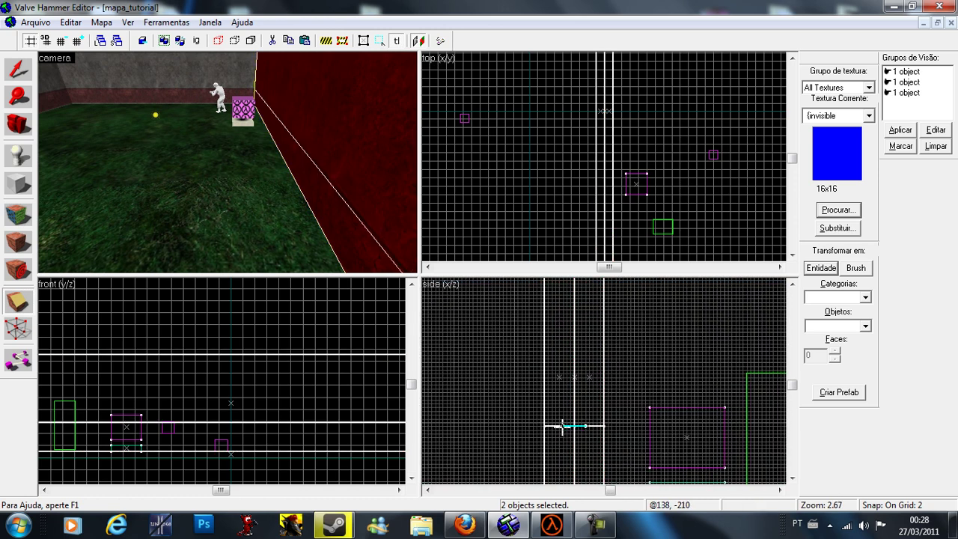
{"action": "left_click_drag", "start_coordinate": [558, 425], "coordinate": [588, 422]}
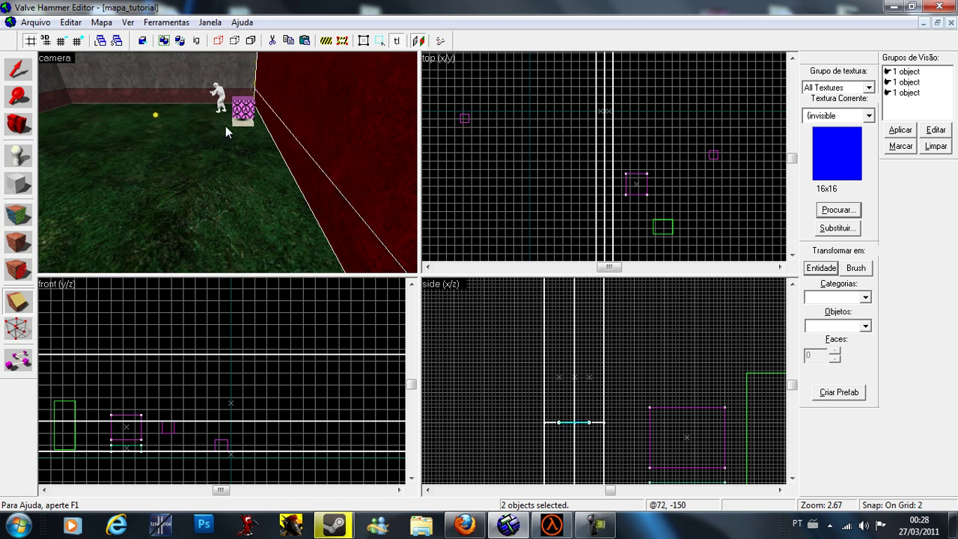
{"action": "key", "text": "w"}
{"action": "key", "text": "Right"}
{"action": "key", "text": "Up"}
{"action": "key", "text": "s"}
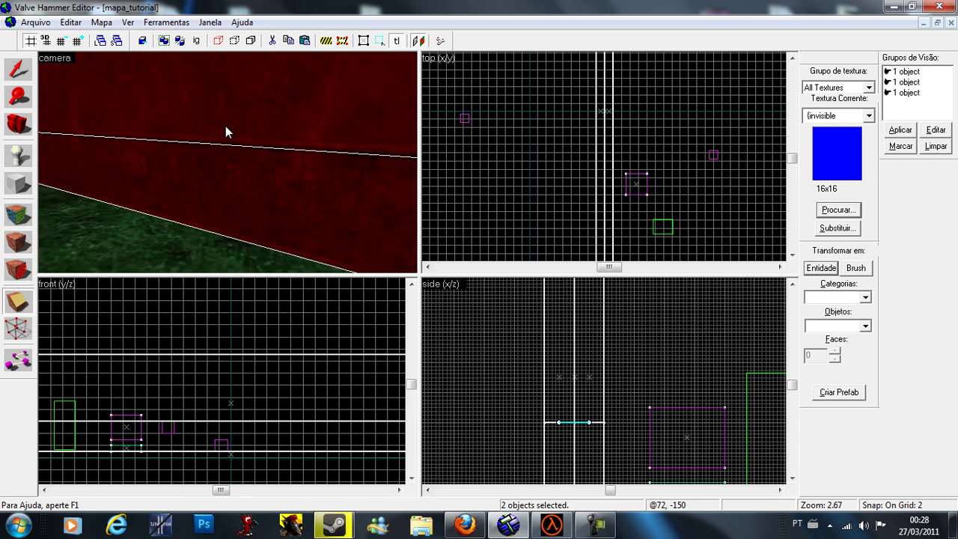
{"action": "key", "text": "Left"}
{"action": "scroll", "coordinate": [604, 336], "scroll_direction": "down", "scroll_amount": 4}
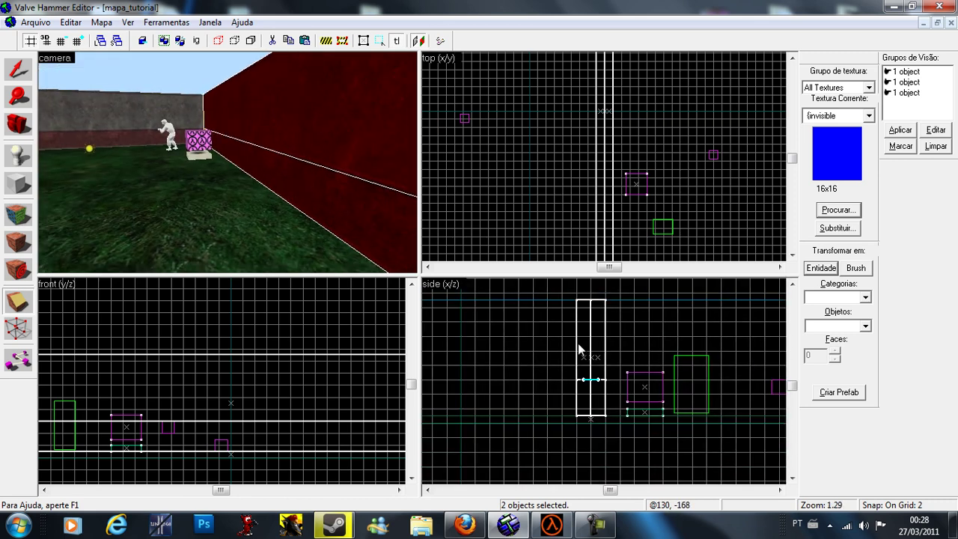
{"action": "key", "text": "Return"}
Step: Clip the upper parts of both wall halves horizontally about 16 units below the top, keeping both sides
{"action": "scroll", "coordinate": [588, 321], "scroll_direction": "up", "scroll_amount": 4}
{"action": "left_click_drag", "start_coordinate": [598, 325], "coordinate": [606, 326]}
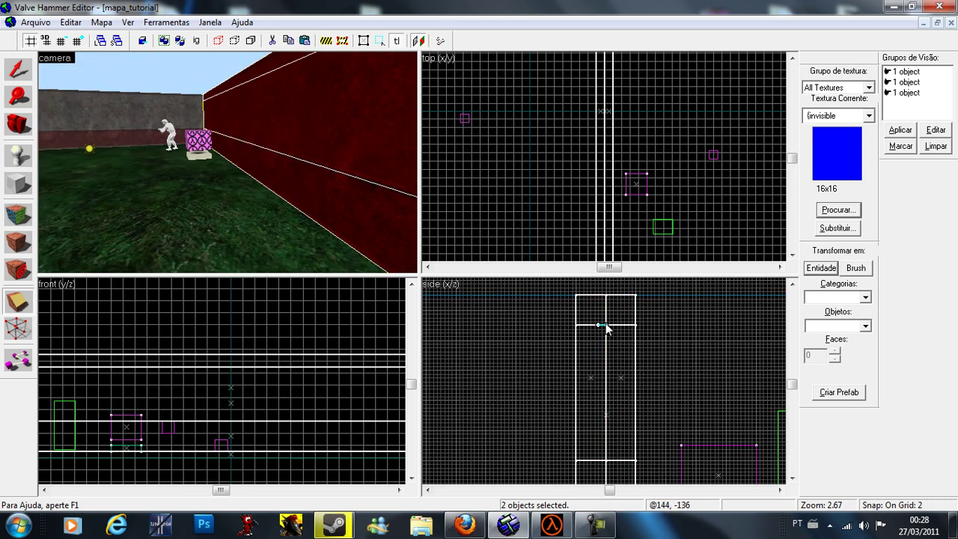
{"action": "key", "text": "Return"}
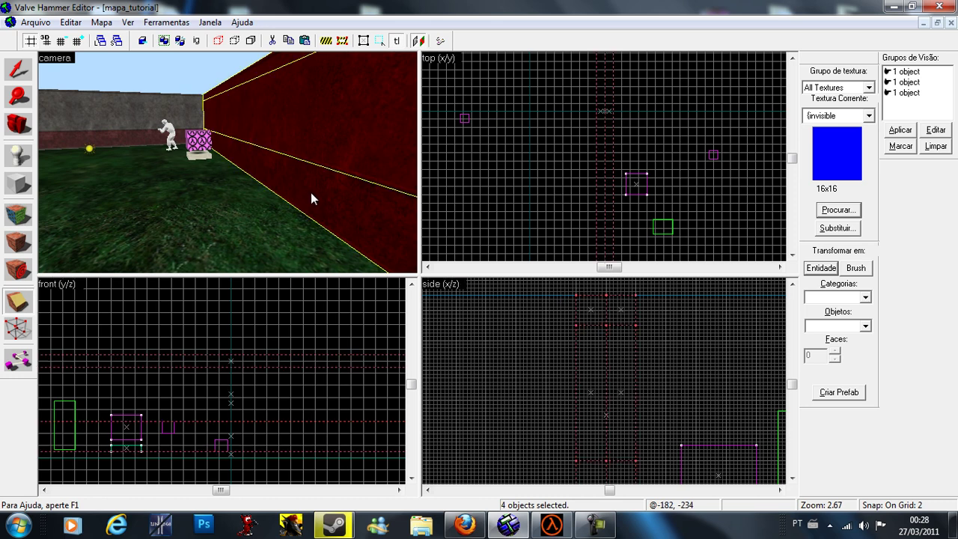
Step: Clear the group selection with the Selection tool and select individual cut pieces on both sides of the wall
{"action": "left_click", "coordinate": [19, 69]}
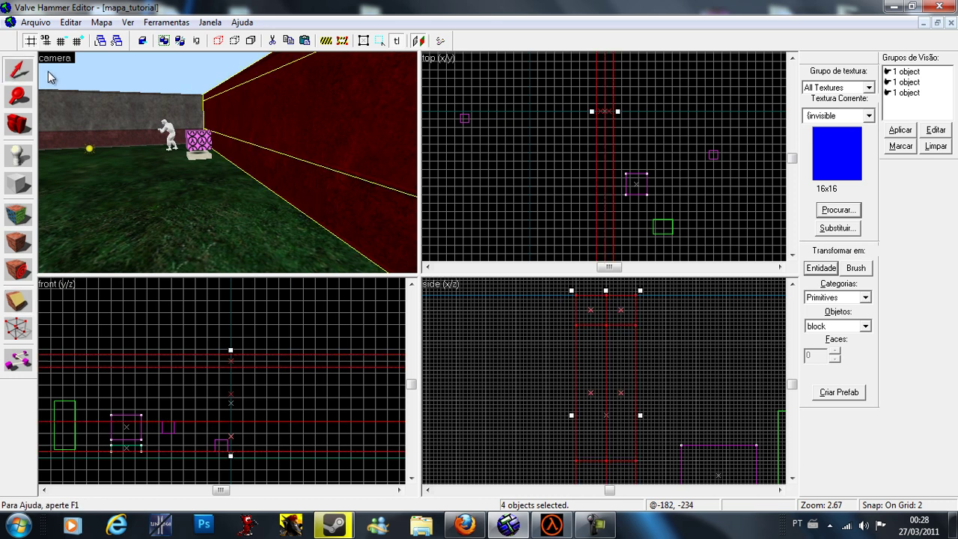
{"action": "left_click", "coordinate": [468, 168]}
{"action": "left_click", "coordinate": [288, 123]}
{"action": "key", "text": "d"}
{"action": "key", "text": "Left"}
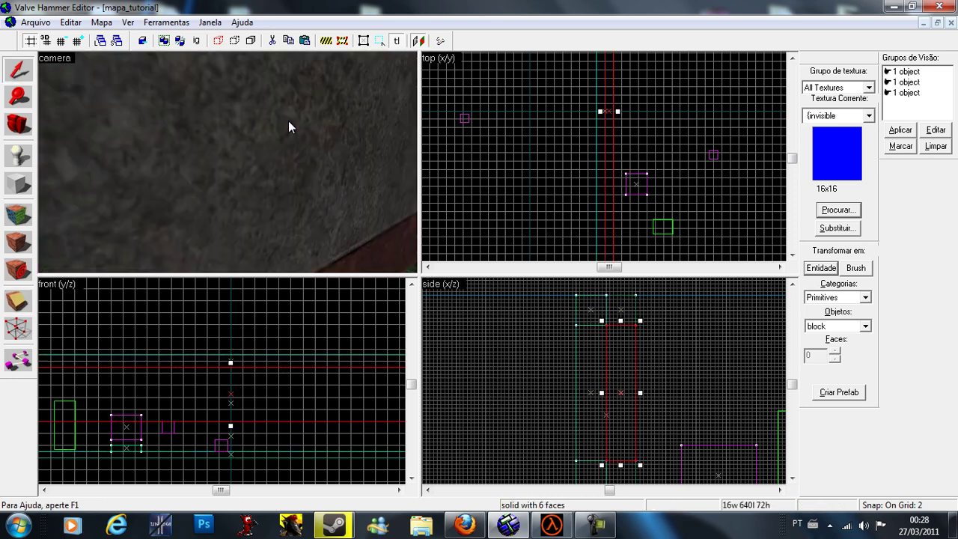
{"action": "left_click", "coordinate": [289, 121]}
{"action": "left_click", "coordinate": [265, 88]}
{"action": "left_click", "coordinate": [317, 193]}
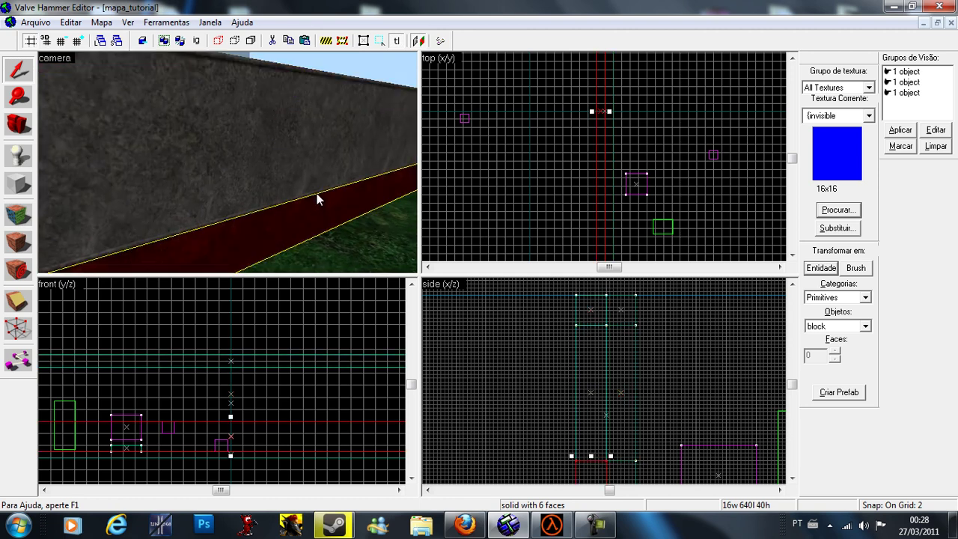
Step: Select the middle and top wall pieces one at a time on both sides to check how the halves are cut
{"action": "left_click", "coordinate": [304, 177]}
{"action": "key", "text": "Right"}
{"action": "key", "text": "Right"}
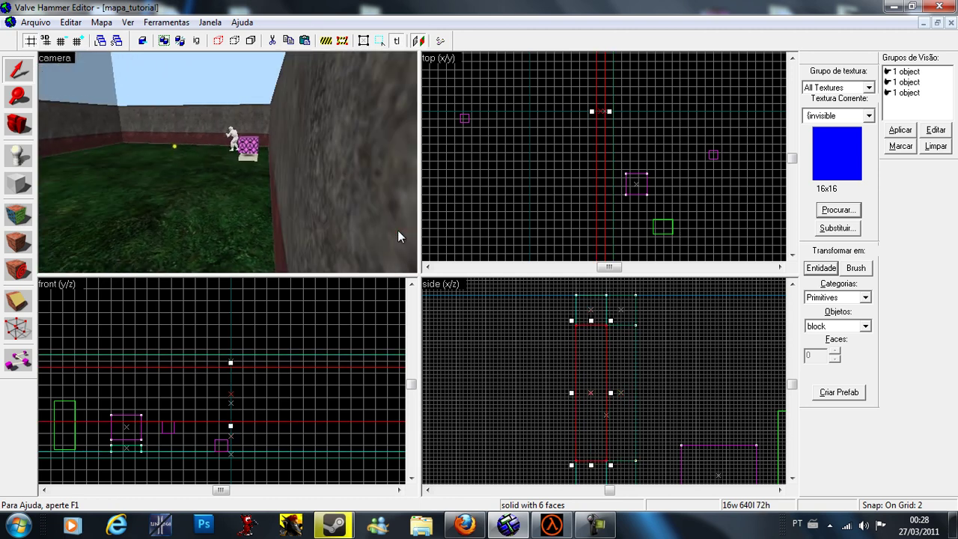
{"action": "key", "text": "Left"}
{"action": "left_click", "coordinate": [385, 217]}
{"action": "left_click", "coordinate": [353, 154]}
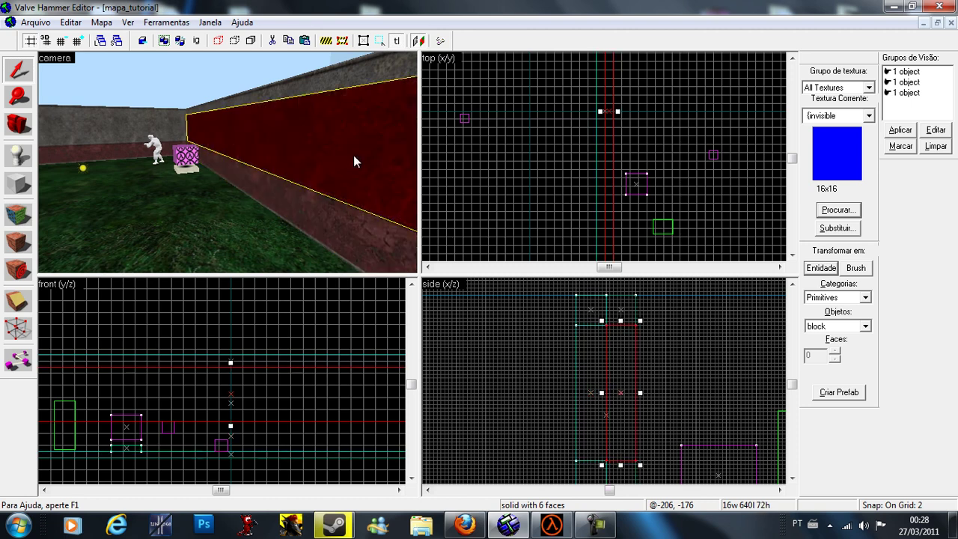
{"action": "left_click", "coordinate": [328, 80]}
{"action": "key", "text": "d"}
{"action": "left_click", "coordinate": [87, 155]}
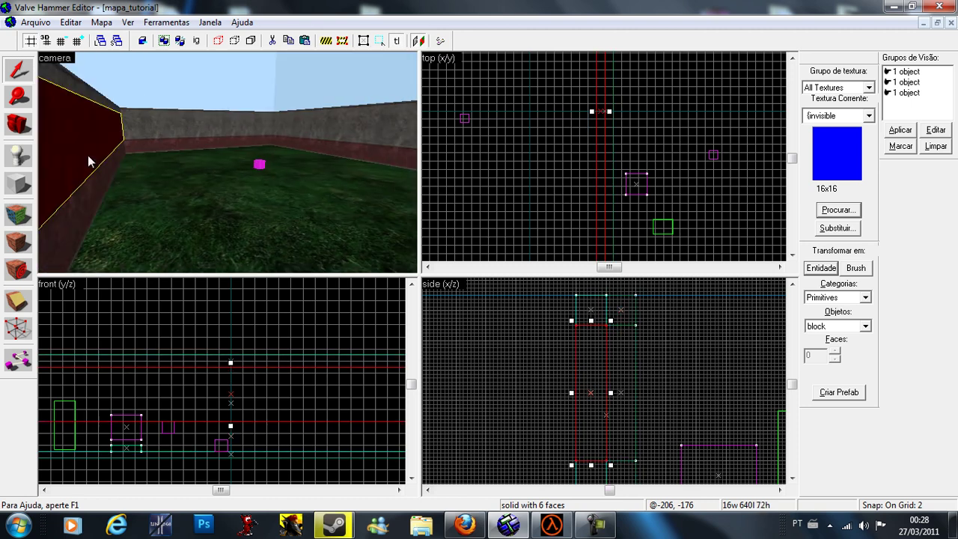
{"action": "left_click", "coordinate": [91, 196]}
{"action": "left_click", "coordinate": [101, 98]}
{"action": "key", "text": "a"}
{"action": "key", "text": "w"}
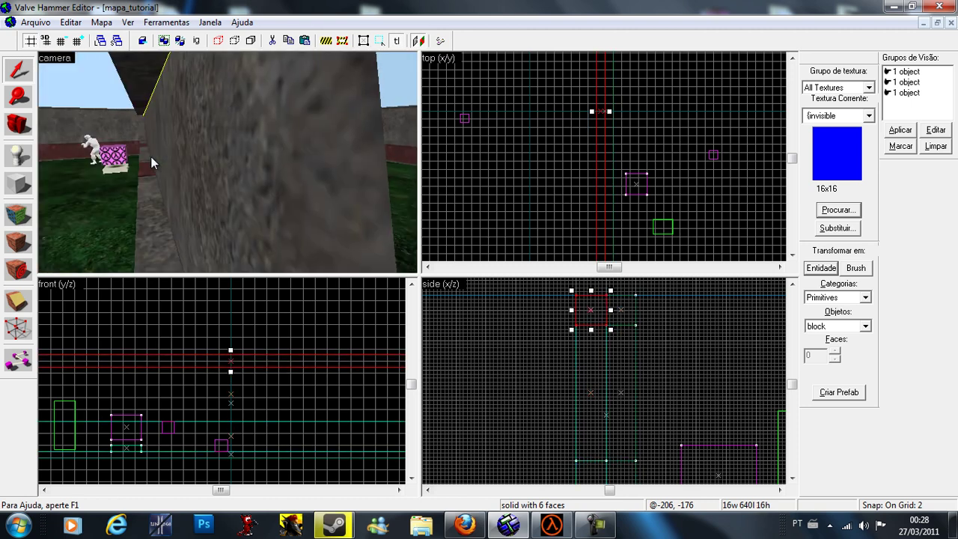
{"action": "key", "text": "s"}
{"action": "key", "text": "s"}
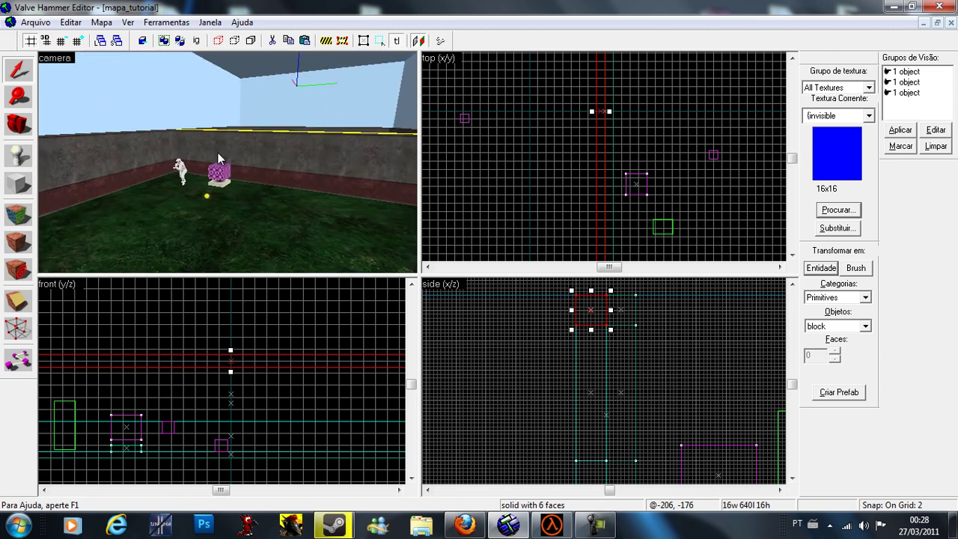
Step: Select the middle piece of the wall half facing the crate
{"action": "key", "text": "w"}
{"action": "left_click", "coordinate": [314, 143]}
{"action": "key", "text": "d"}
{"action": "key", "text": "a"}
{"action": "key", "text": "Right"}
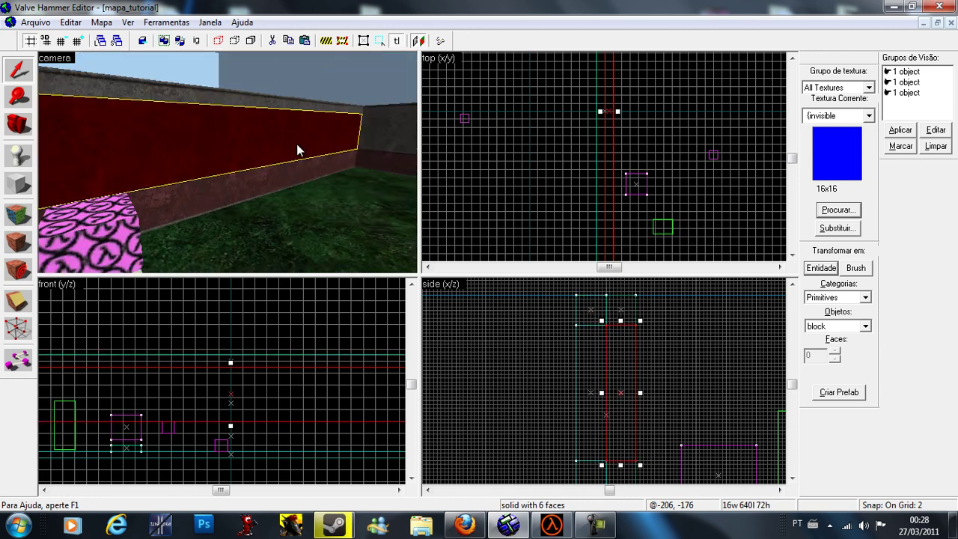
{"action": "key", "text": "d"}
{"action": "key", "text": "Left"}
{"action": "key", "text": "Left"}
{"action": "key", "text": "s"}
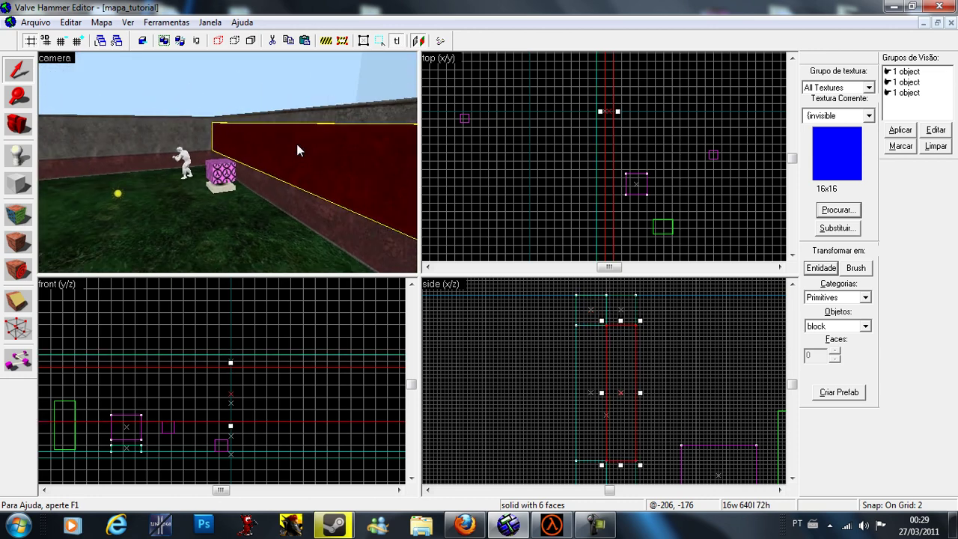
{"action": "key", "text": "d"}
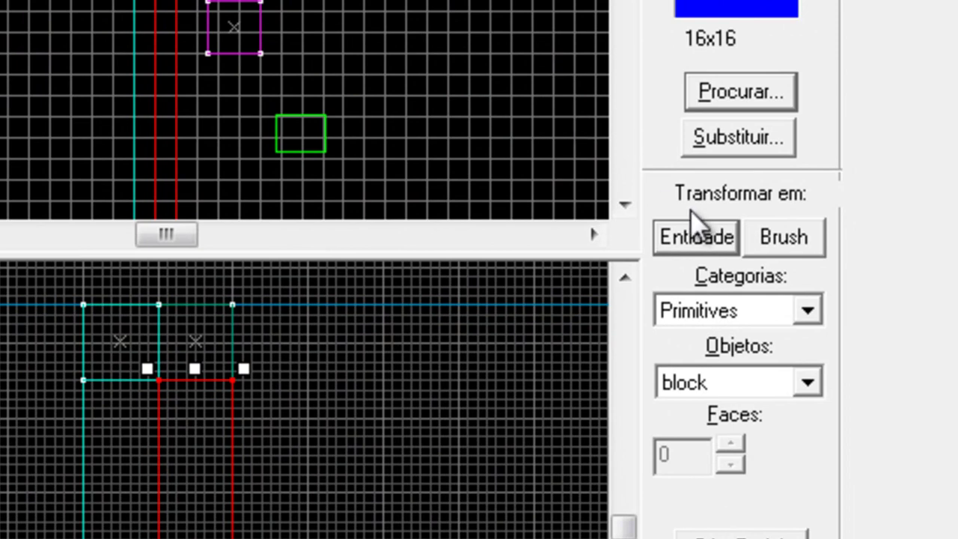
Step: Turn the selected middle wall piece into an entity of class func_wall
{"action": "left_click", "coordinate": [711, 238]}
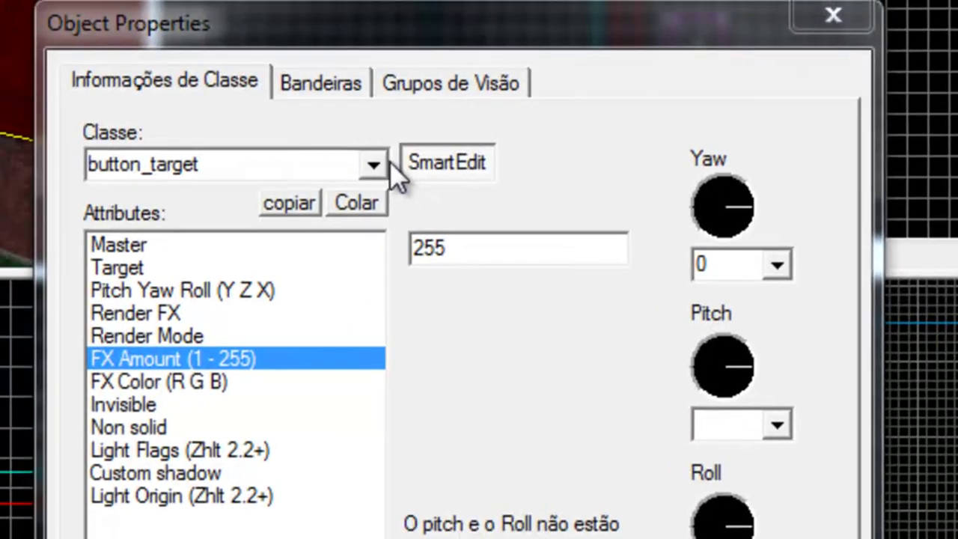
{"action": "left_click", "coordinate": [381, 163]}
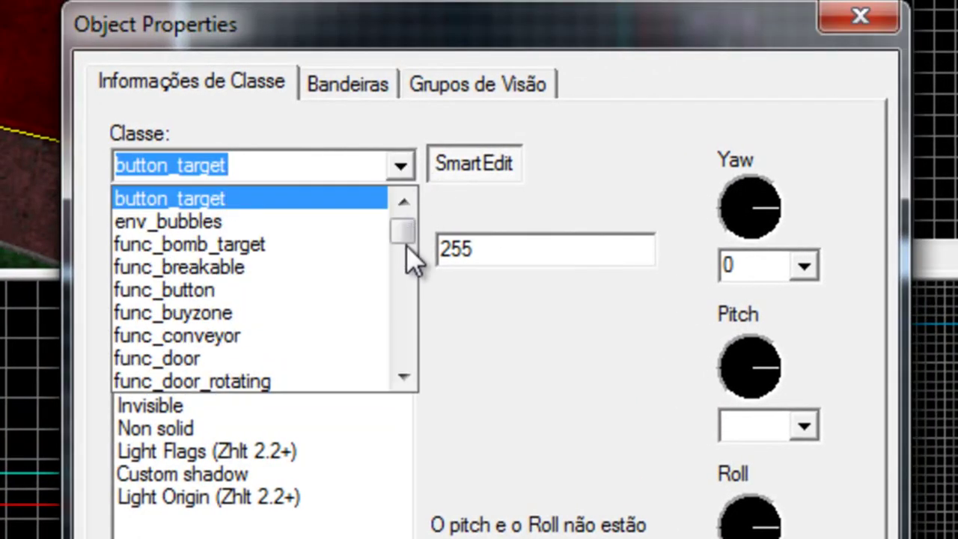
{"action": "left_click_drag", "start_coordinate": [407, 247], "coordinate": [419, 343]}
{"action": "scroll", "coordinate": [419, 341], "scroll_direction": "up", "scroll_amount": 2}
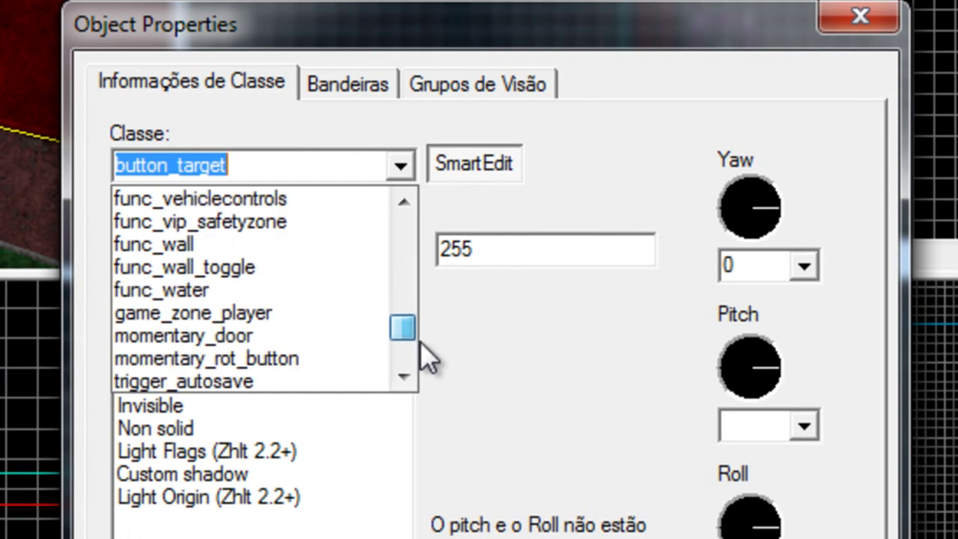
{"action": "left_click", "coordinate": [220, 271]}
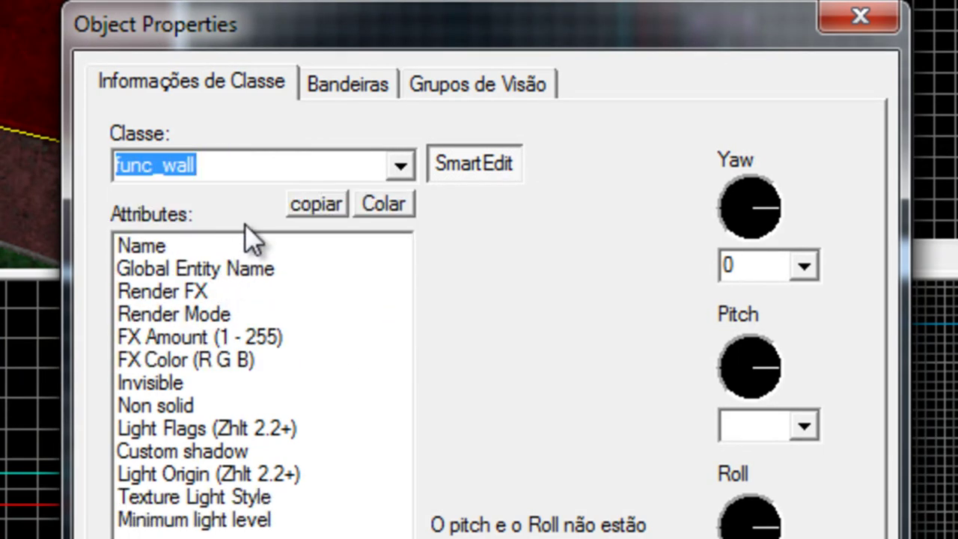
Step: Set the func_wall's Render Mode to Solid - no light with an FX Amount of 255, and close its properties
{"action": "left_click", "coordinate": [219, 296]}
{"action": "left_click", "coordinate": [232, 312]}
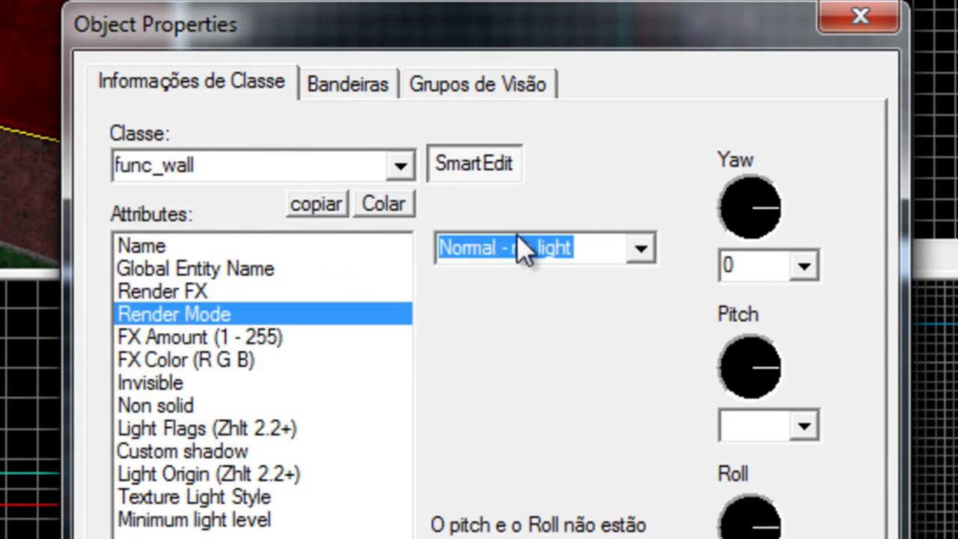
{"action": "left_click", "coordinate": [642, 250]}
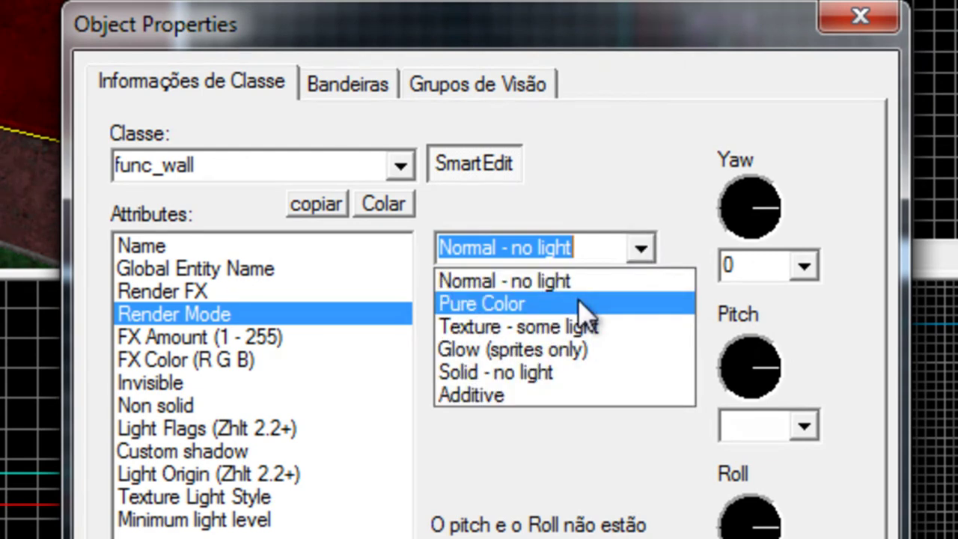
{"action": "left_click", "coordinate": [505, 373]}
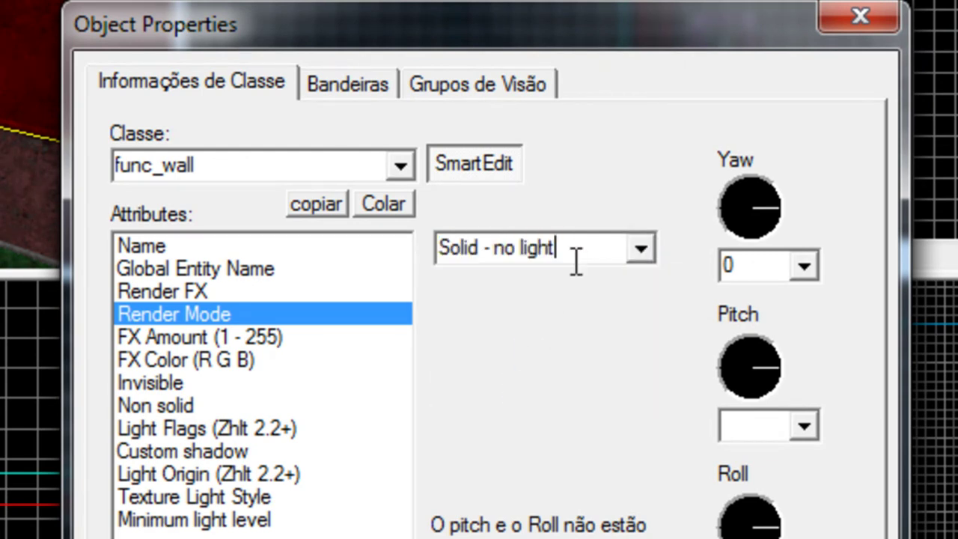
{"action": "left_click", "coordinate": [285, 337]}
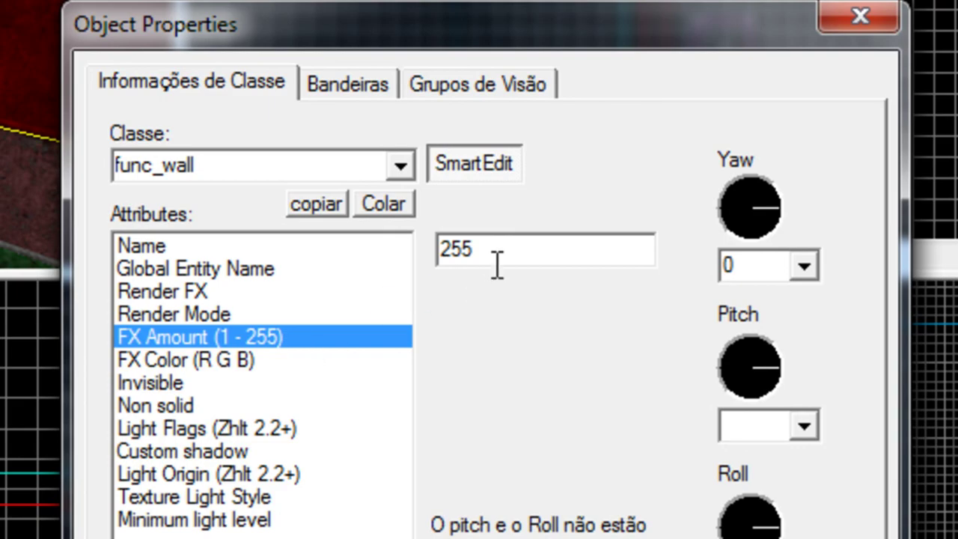
{"action": "left_click", "coordinate": [271, 313]}
{"action": "left_click", "coordinate": [270, 337]}
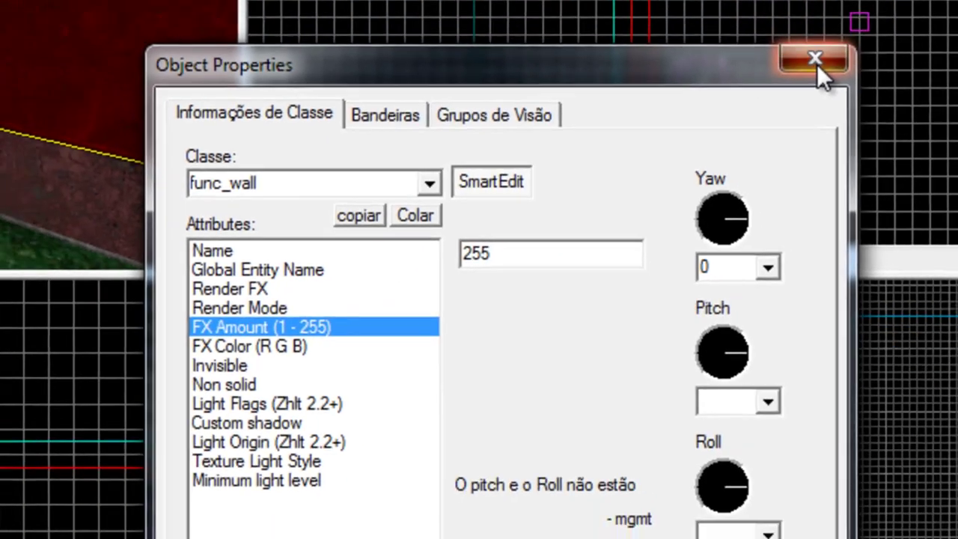
{"action": "left_click", "coordinate": [861, 20]}
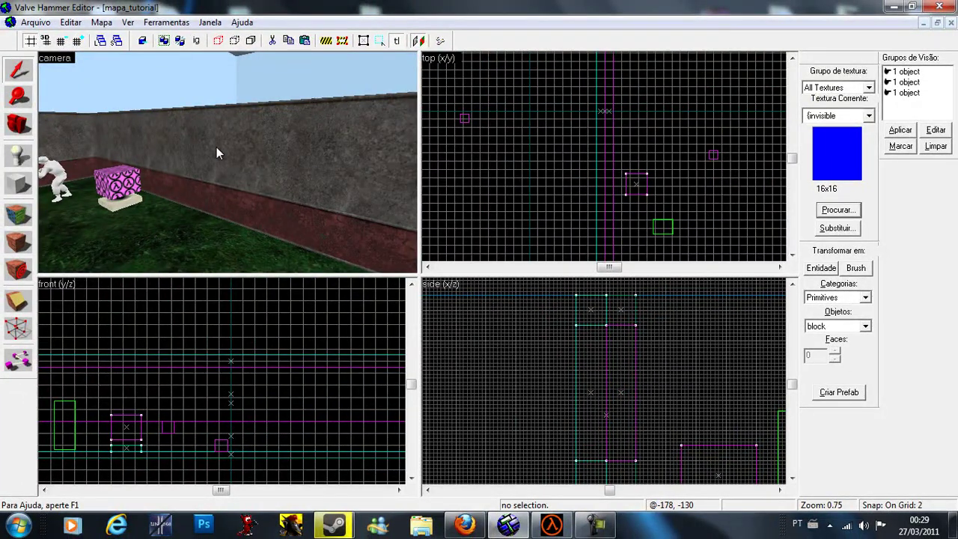
Step: Examine the wall's outer surface on the crate side from several angles in the 3D view
{"action": "key", "text": "w"}
{"action": "key", "text": "Left"}
{"action": "key", "text": "d"}
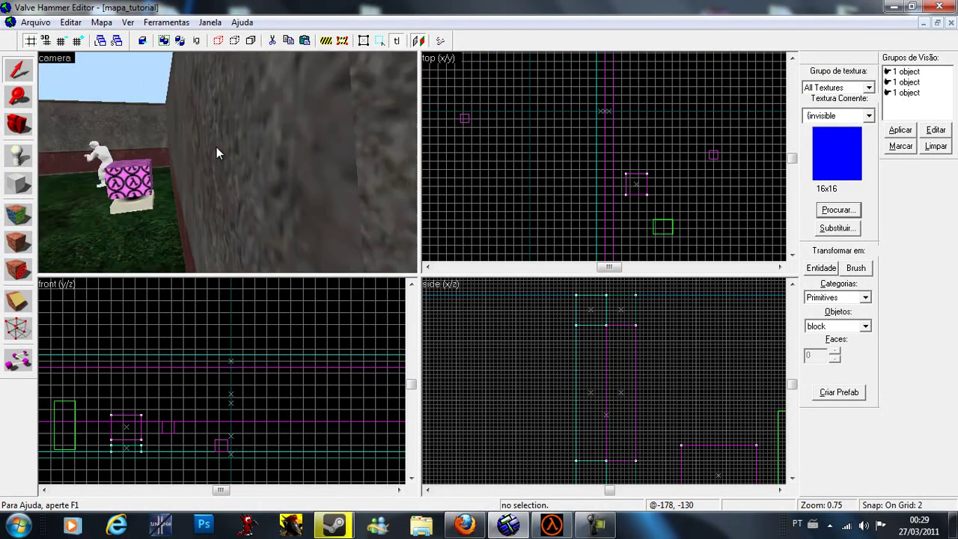
{"action": "key", "text": "s"}
{"action": "key", "text": "Right"}
{"action": "key", "text": "Down"}
{"action": "key", "text": "Up"}
{"action": "key", "text": "Left"}
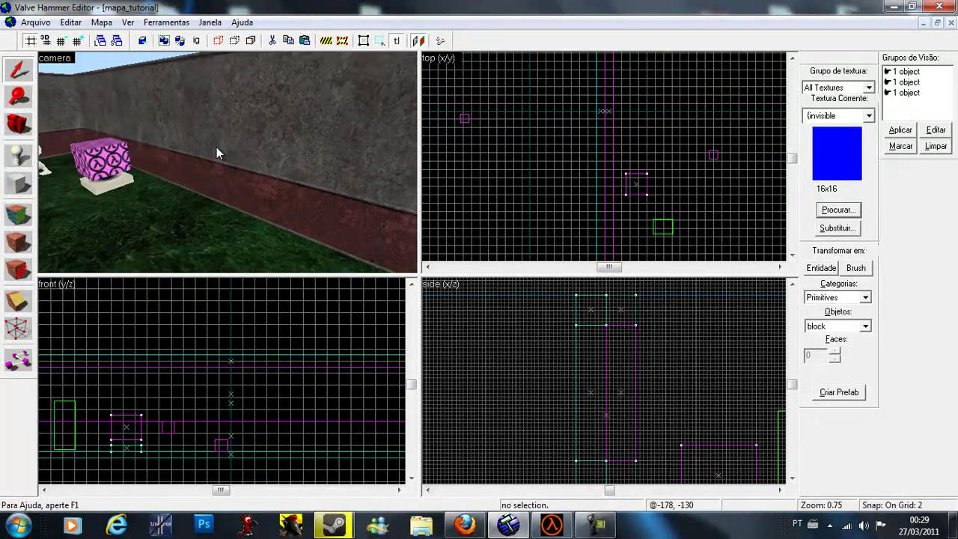
{"action": "key", "text": "Up"}
{"action": "key", "text": "Down"}
{"action": "key", "text": "s"}
{"action": "key", "text": "Left"}
{"action": "key", "text": "d"}
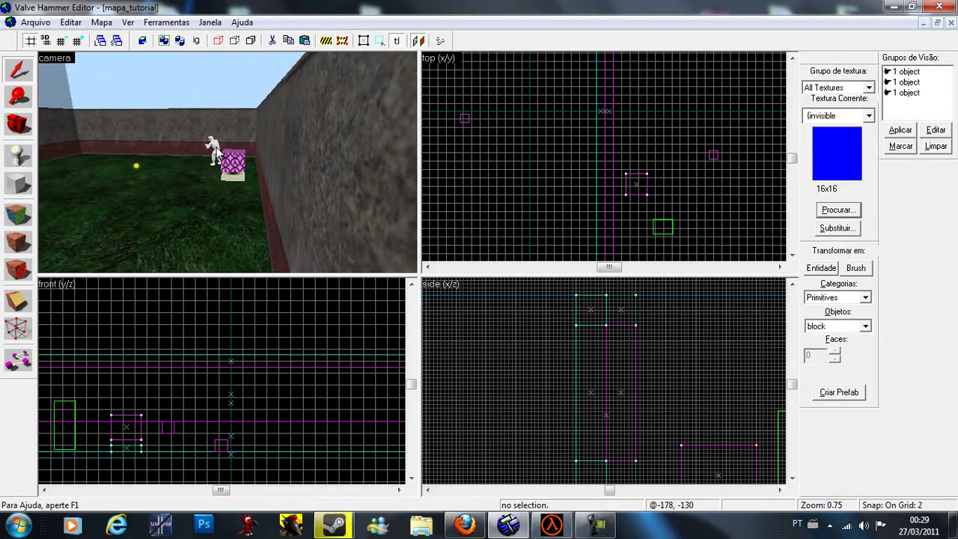
Step: Look inside the func_wall piece to examine the inner face between the two middle wall pieces
{"action": "key", "text": "d"}
{"action": "key", "text": "w"}
{"action": "key", "text": "s"}
{"action": "key", "text": "Up"}
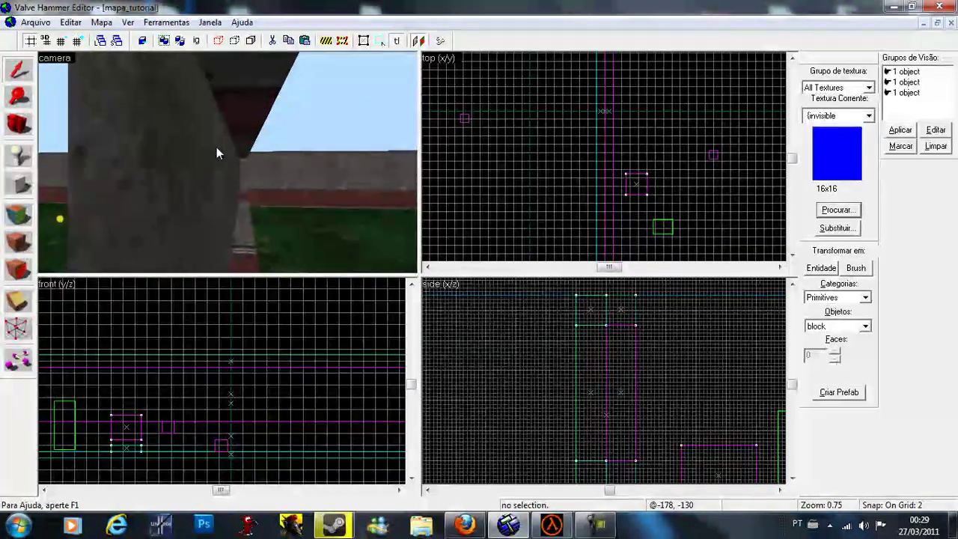
{"action": "key", "text": "Down"}
{"action": "key", "text": "s"}
{"action": "key", "text": "Right"}
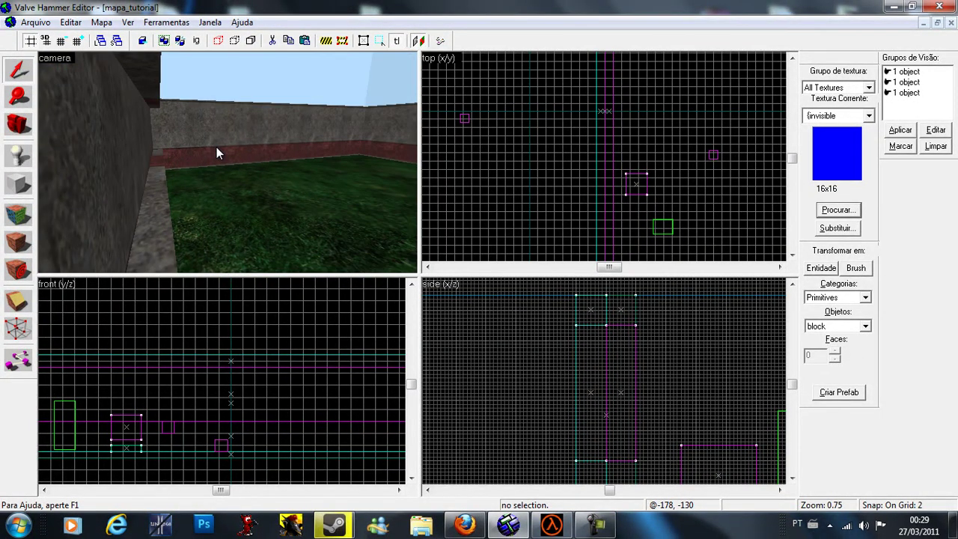
{"action": "key", "text": "Left"}
{"action": "key", "text": "w"}
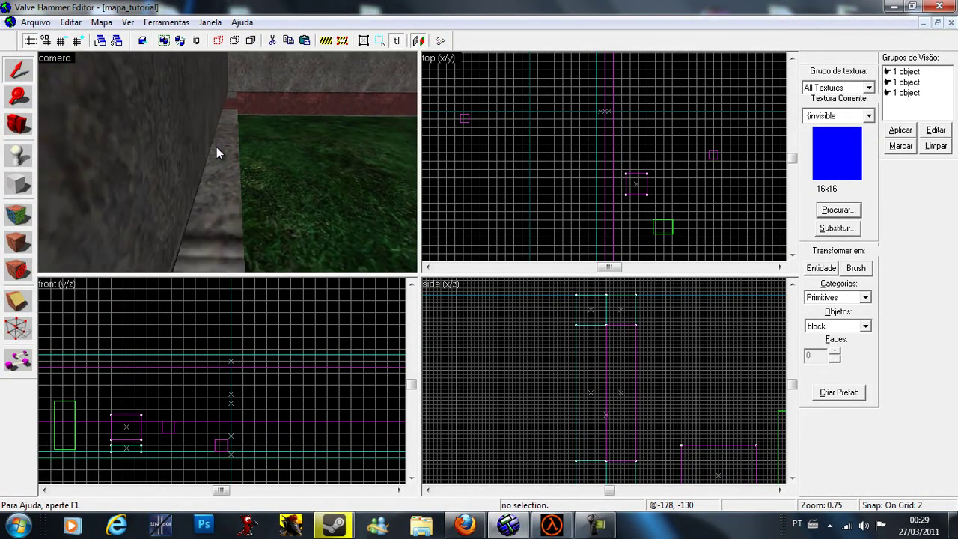
{"action": "key", "text": "s"}
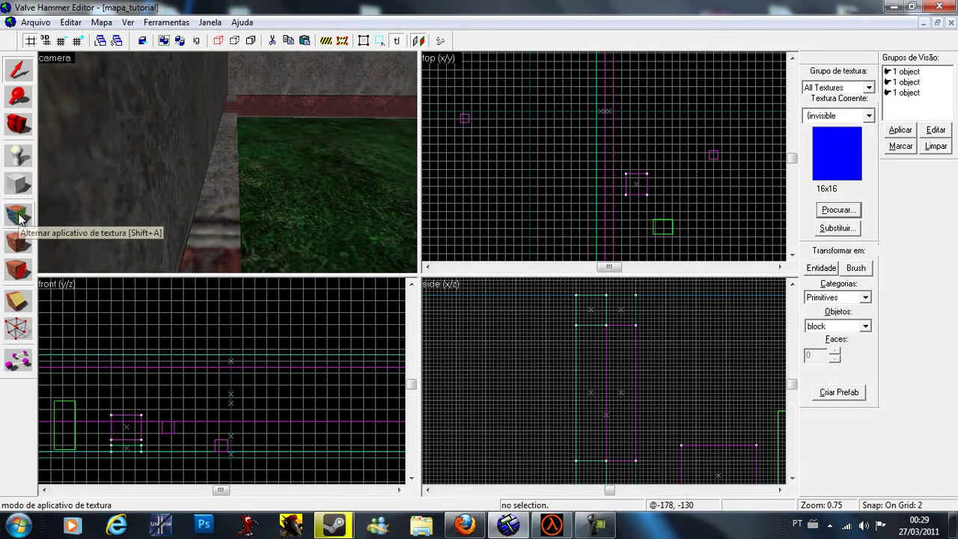
{"action": "key", "text": "w"}
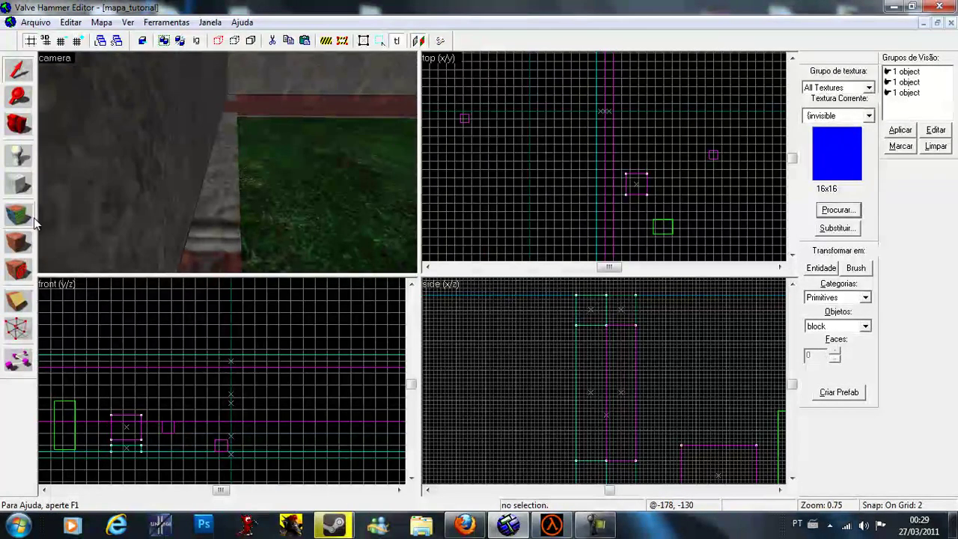
Step: Start texture application and choose the {invisible texture from the texture browser, filtered by "invisible"
{"action": "left_click", "coordinate": [30, 219]}
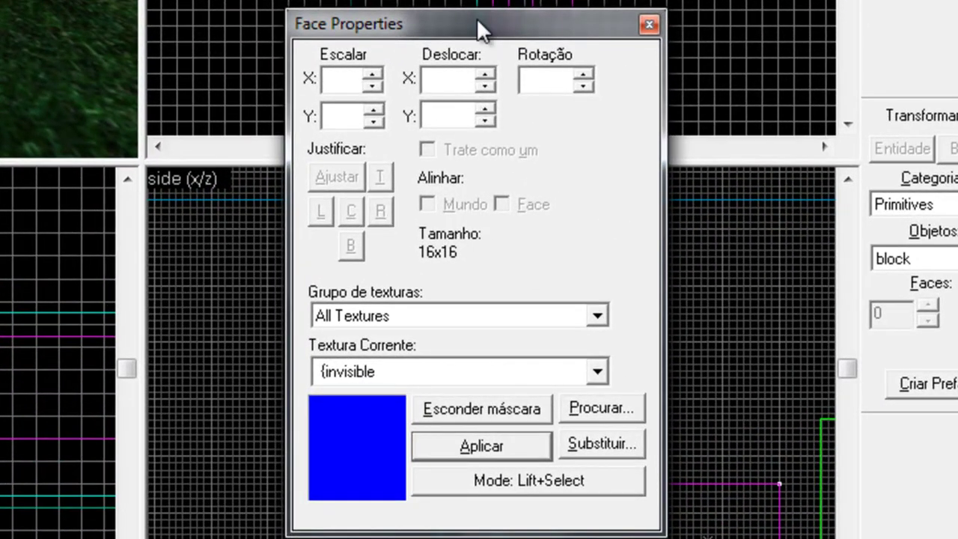
{"action": "left_click_drag", "start_coordinate": [477, 20], "coordinate": [544, 0]}
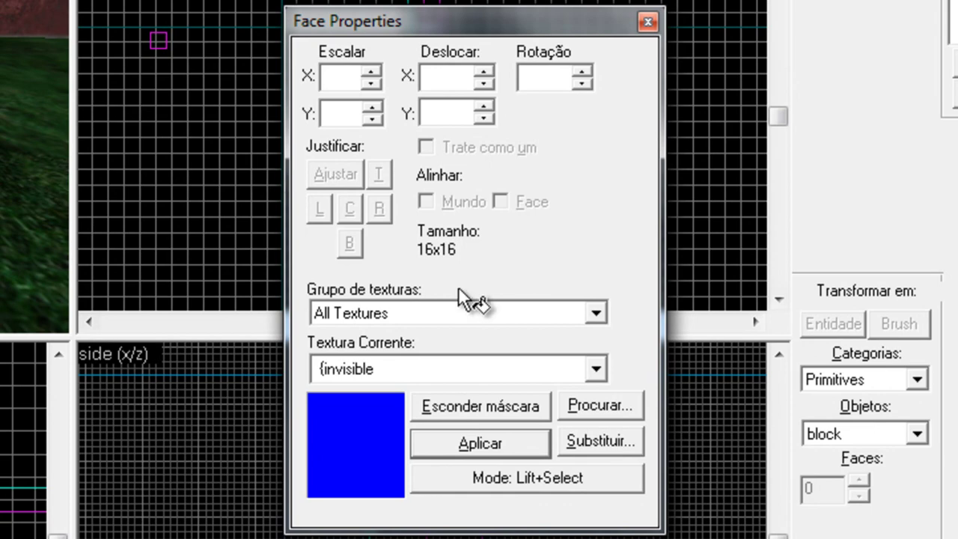
{"action": "left_click", "coordinate": [639, 409]}
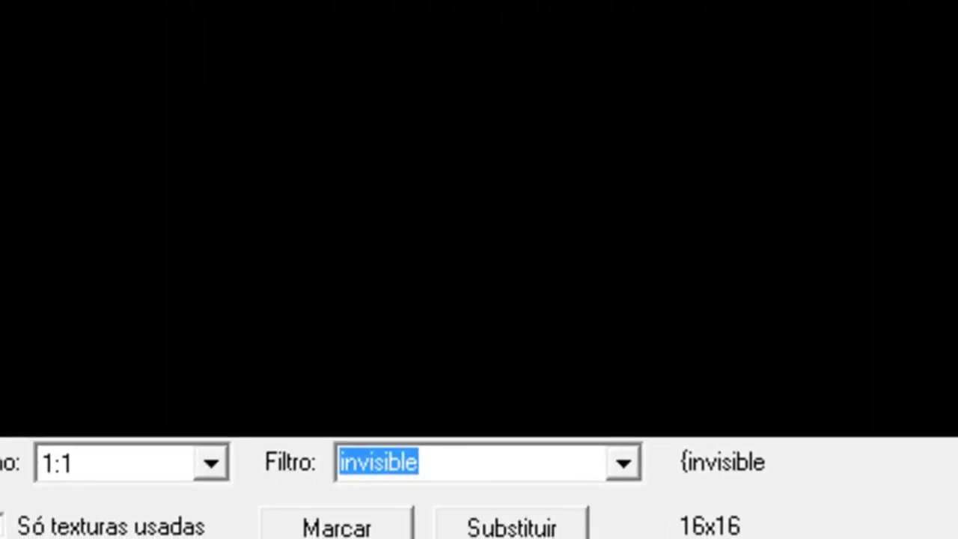
{"action": "type", "text": "in"}
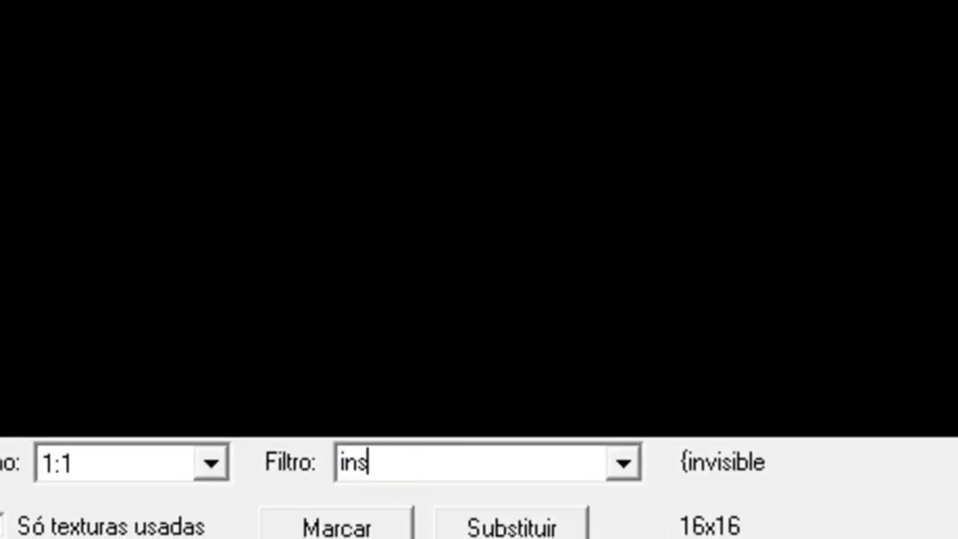
{"action": "type", "text": "visible"}
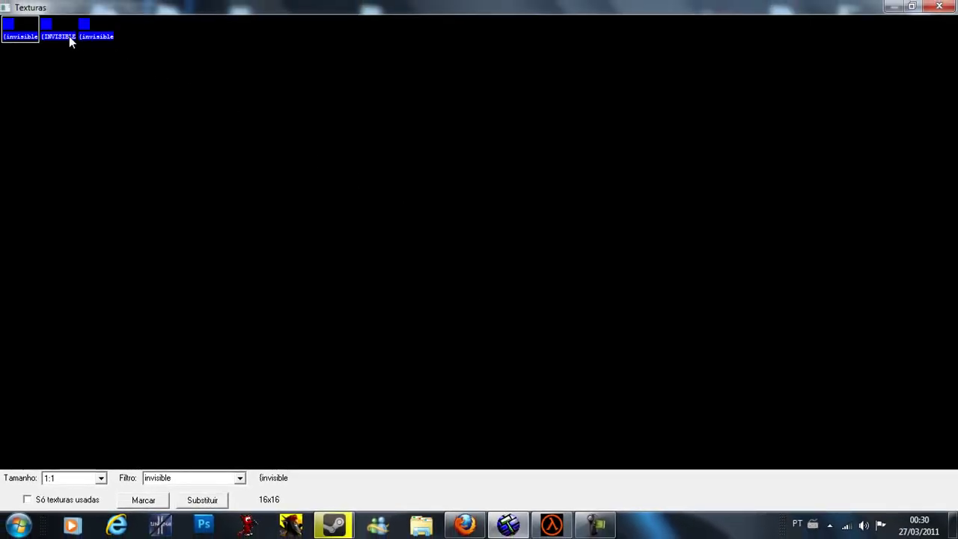
{"action": "double_click", "coordinate": [69, 36]}
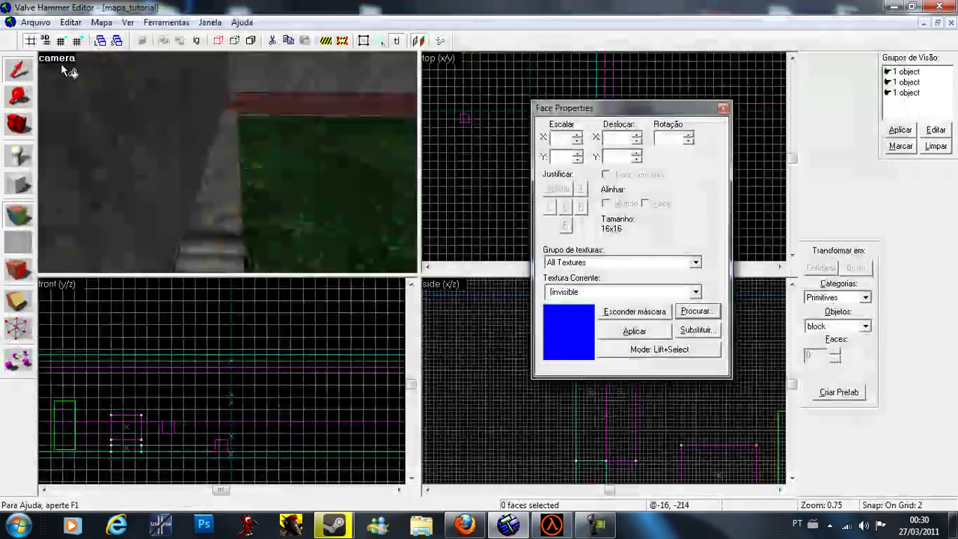
Step: Apply the {invisible texture to the inner face between the two middle wall pieces
{"action": "right_click", "coordinate": [217, 78]}
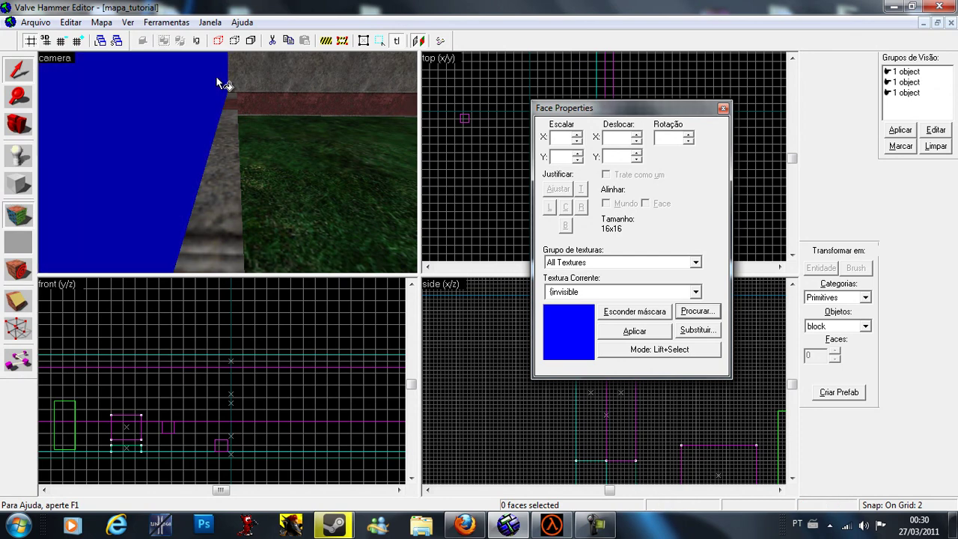
{"action": "key", "text": "a"}
{"action": "key", "text": "s"}
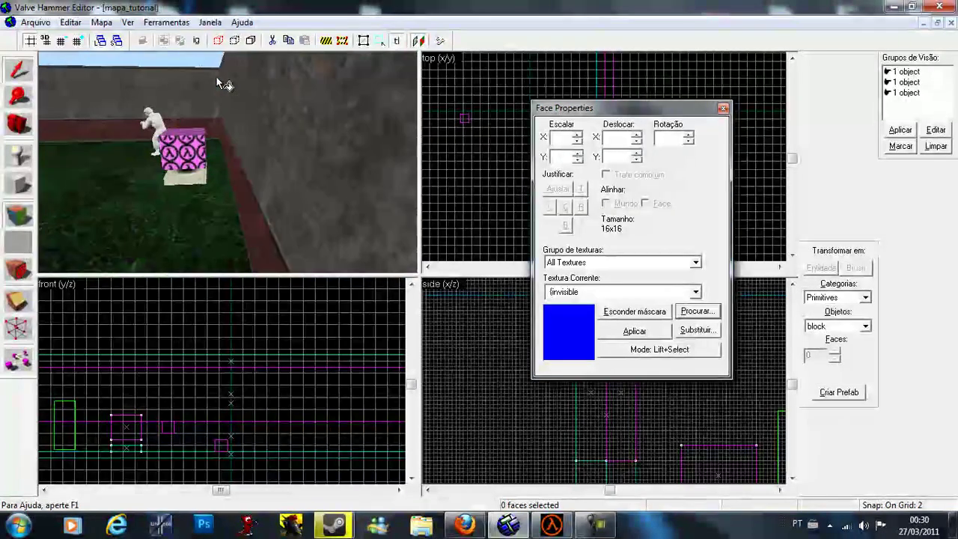
{"action": "key", "text": "w"}
{"action": "key", "text": "d"}
{"action": "key", "text": "a"}
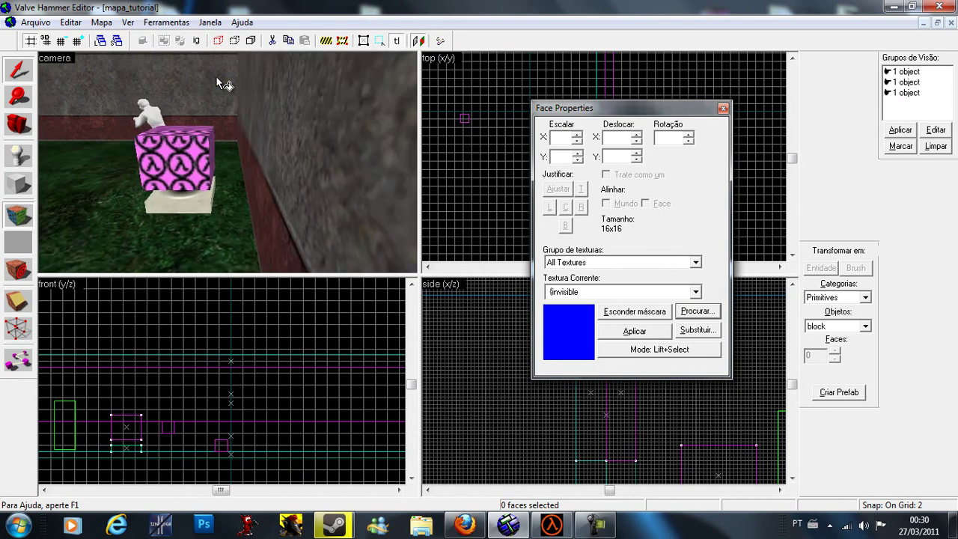
Step: Finish texture application and select the middle wall piece that is still a plain solid
{"action": "key", "text": "d"}
{"action": "key", "text": "a"}
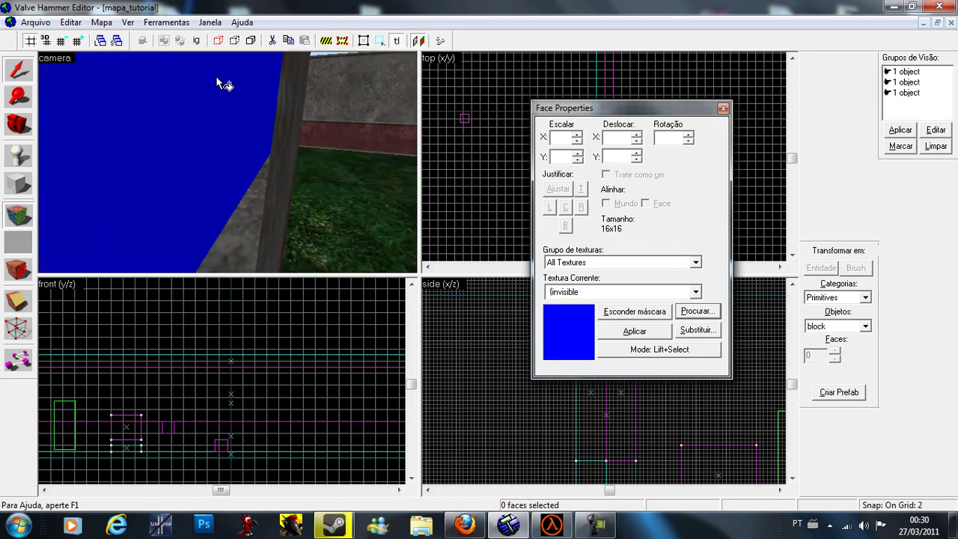
{"action": "key", "text": "d"}
{"action": "key", "text": "a"}
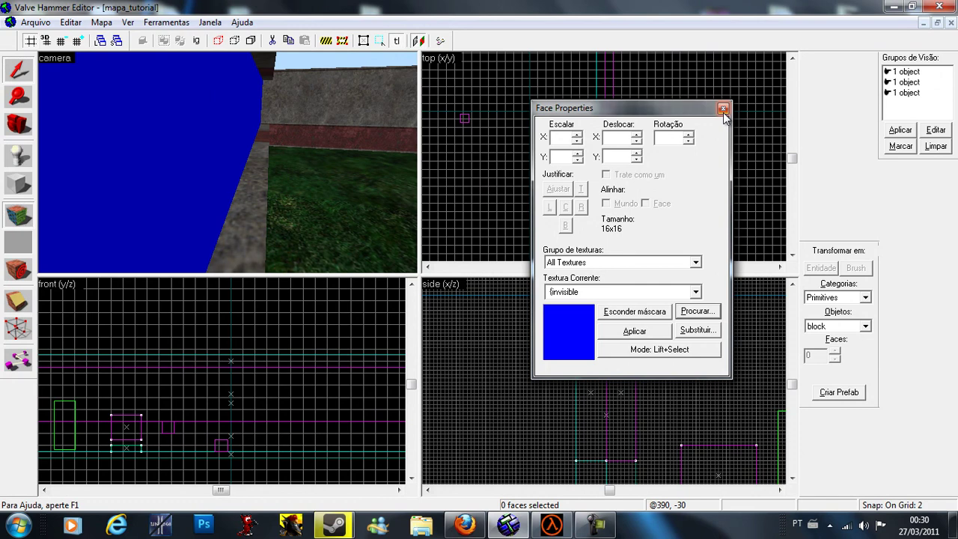
{"action": "left_click", "coordinate": [722, 110]}
{"action": "left_click", "coordinate": [268, 134]}
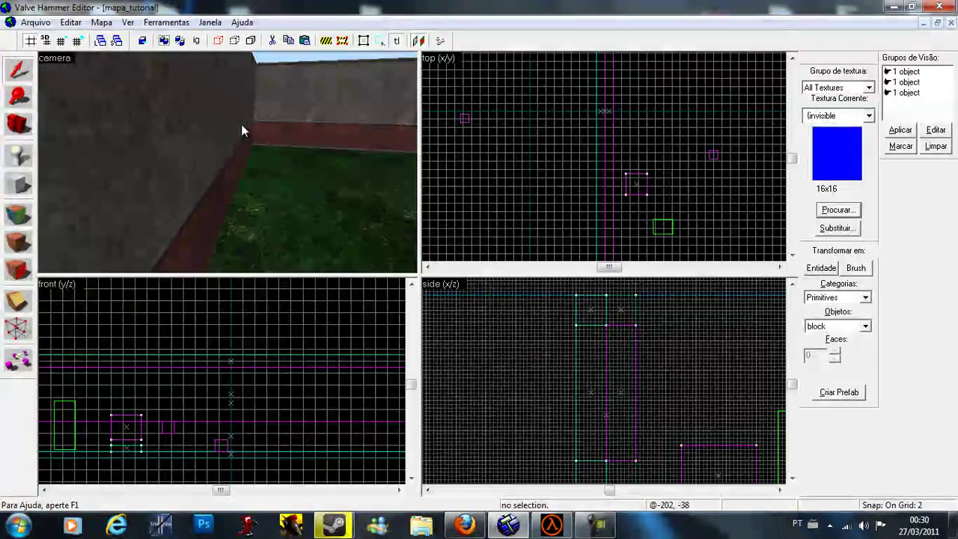
{"action": "key", "text": "a"}
{"action": "key", "text": "d"}
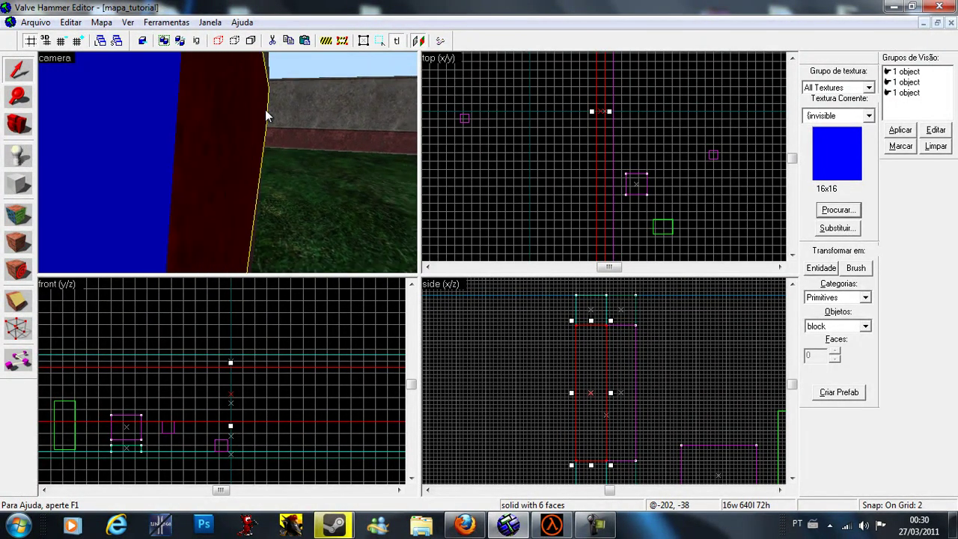
Step: Examine the {invisible inner face and the outer surfaces of the two middle wall pieces in the 3D view
{"action": "key", "text": "a"}
{"action": "key", "text": "Right"}
{"action": "key", "text": "Right"}
{"action": "key", "text": "Right"}
{"action": "key", "text": "Right"}
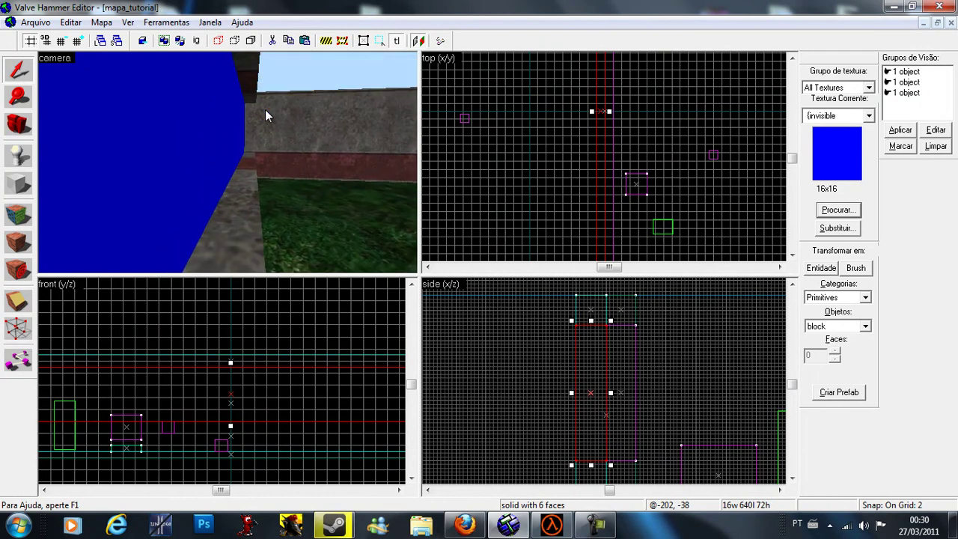
{"action": "key", "text": "s"}
{"action": "key", "text": "w"}
{"action": "key", "text": "a"}
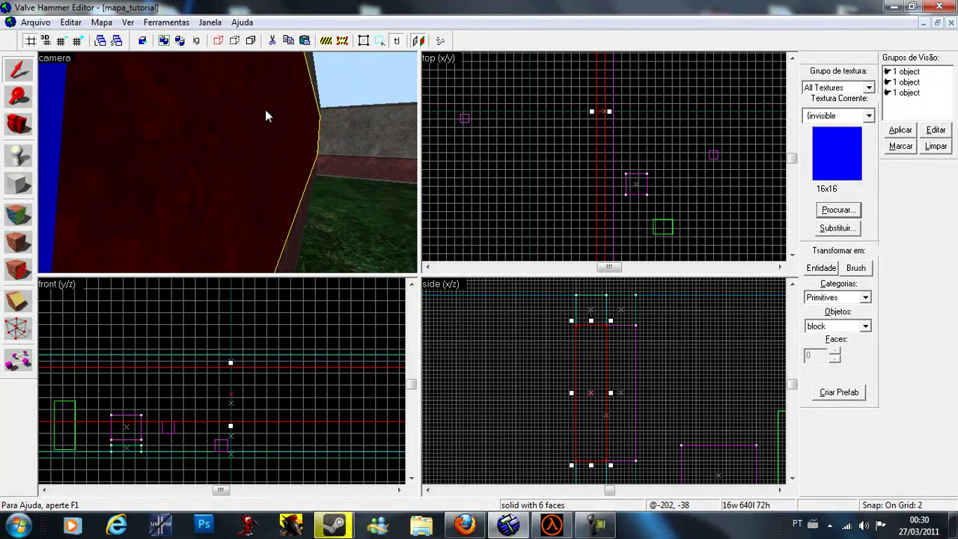
{"action": "key", "text": "Right"}
{"action": "key", "text": "Right"}
{"action": "key", "text": "Right"}
{"action": "key", "text": "w"}
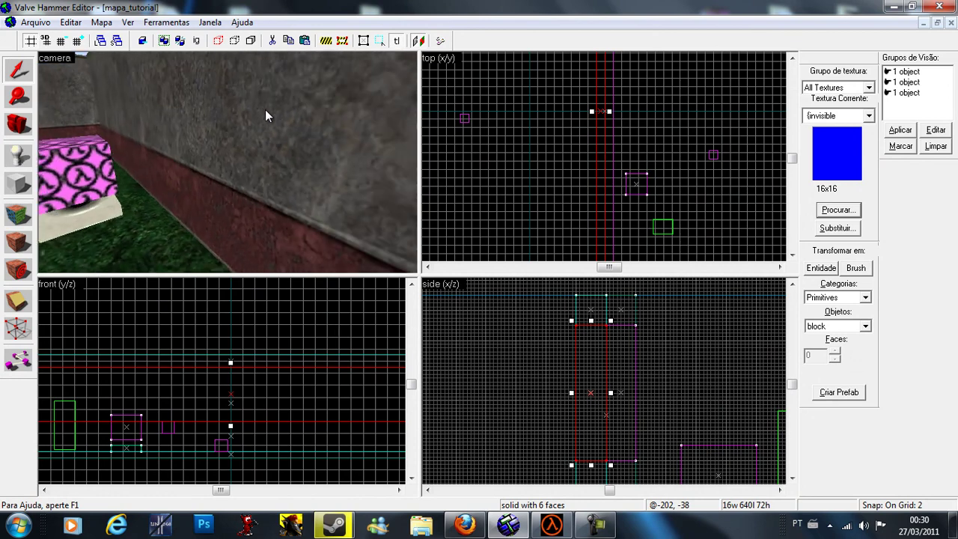
Step: Check which middle wall piece is already a func_wall, and reselect the solid one beside it
{"action": "key", "text": "s"}
{"action": "left_click", "coordinate": [265, 109]}
{"action": "key", "text": "Left"}
{"action": "key", "text": "s"}
{"action": "key", "text": "d"}
{"action": "key", "text": "Left"}
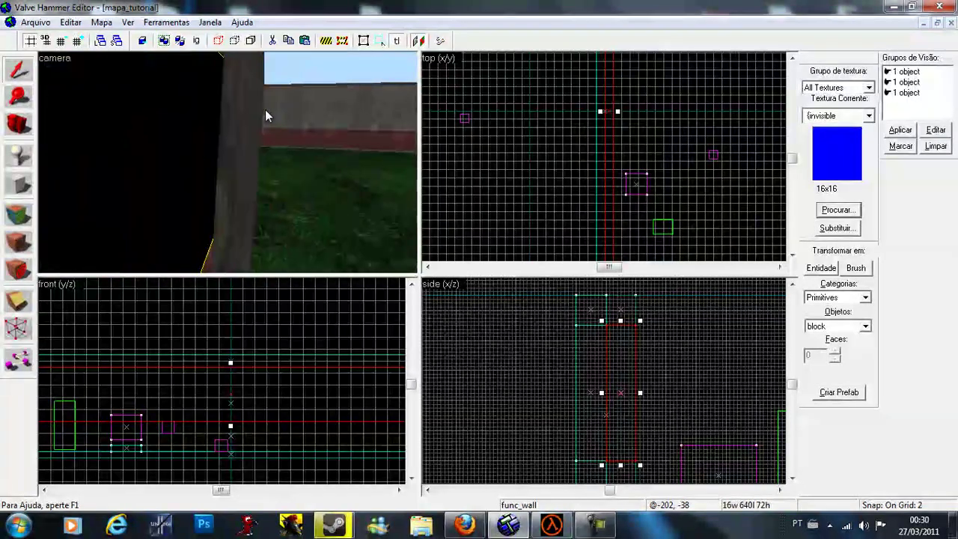
{"action": "left_click", "coordinate": [264, 110]}
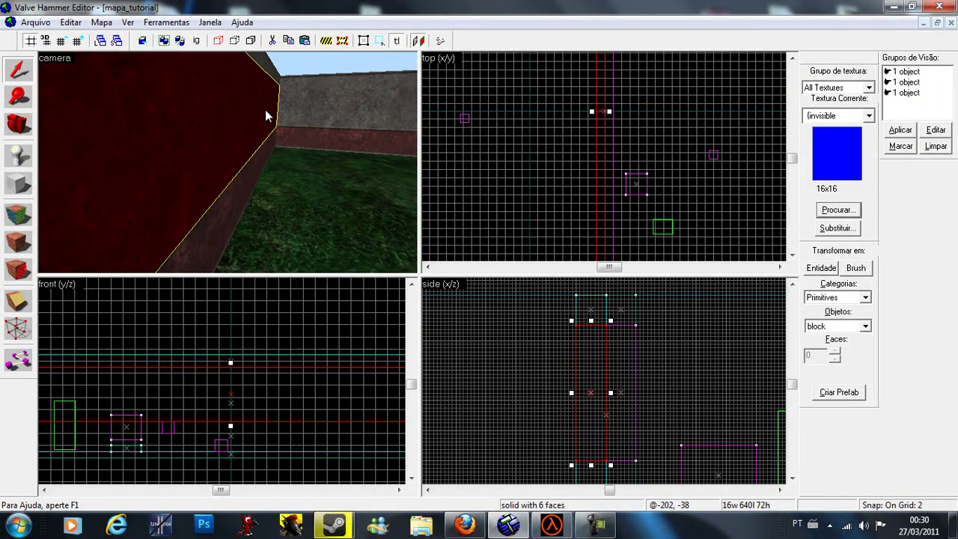
{"action": "key", "text": "s"}
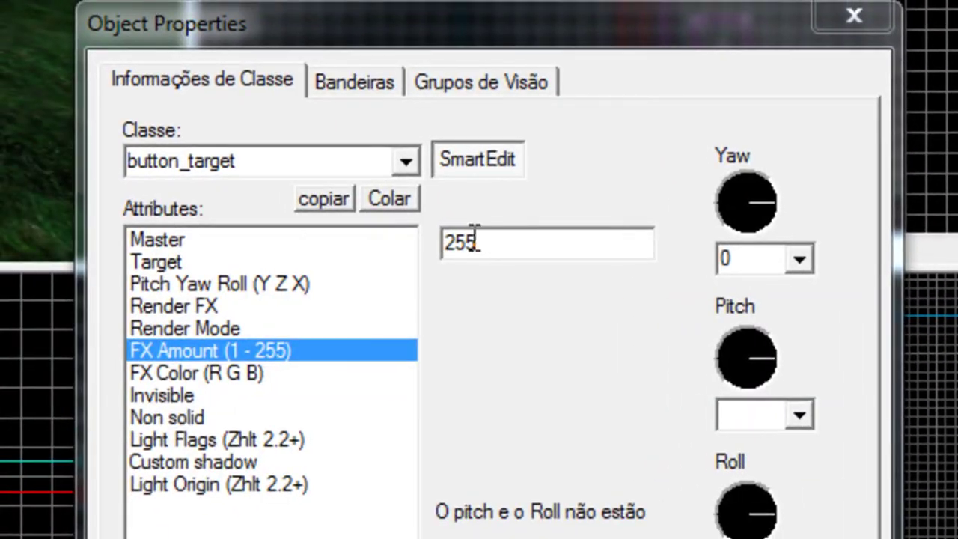
Step: Turn the selected solid wall piece into an entity of class func_wall
{"action": "left_click", "coordinate": [405, 162]}
{"action": "left_click_drag", "start_coordinate": [410, 226], "coordinate": [412, 321]}
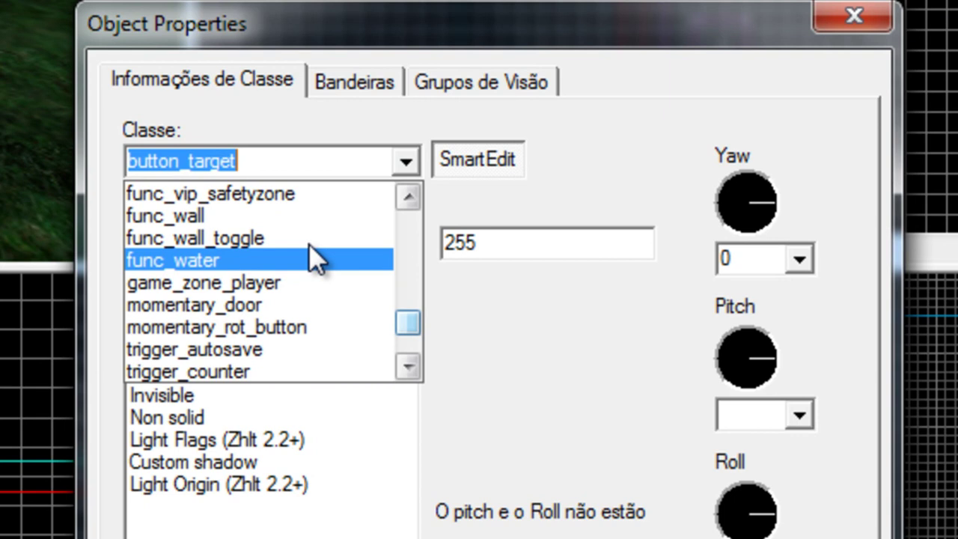
{"action": "left_click", "coordinate": [268, 222]}
Step: Set the func_wall's Render Mode to Texture - some light and its FX Amount to 125, and finish editing its properties
{"action": "left_click", "coordinate": [250, 284]}
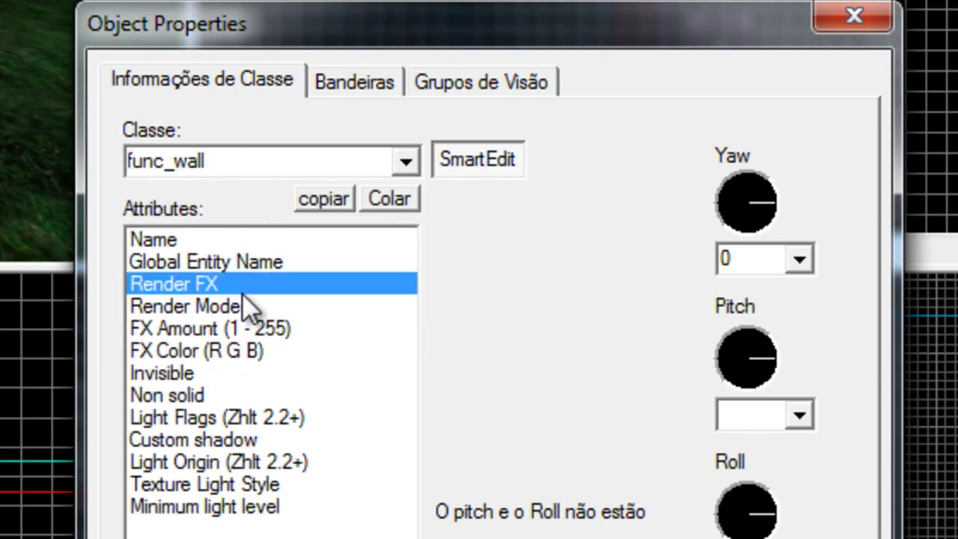
{"action": "left_click", "coordinate": [240, 305]}
{"action": "left_click", "coordinate": [640, 243]}
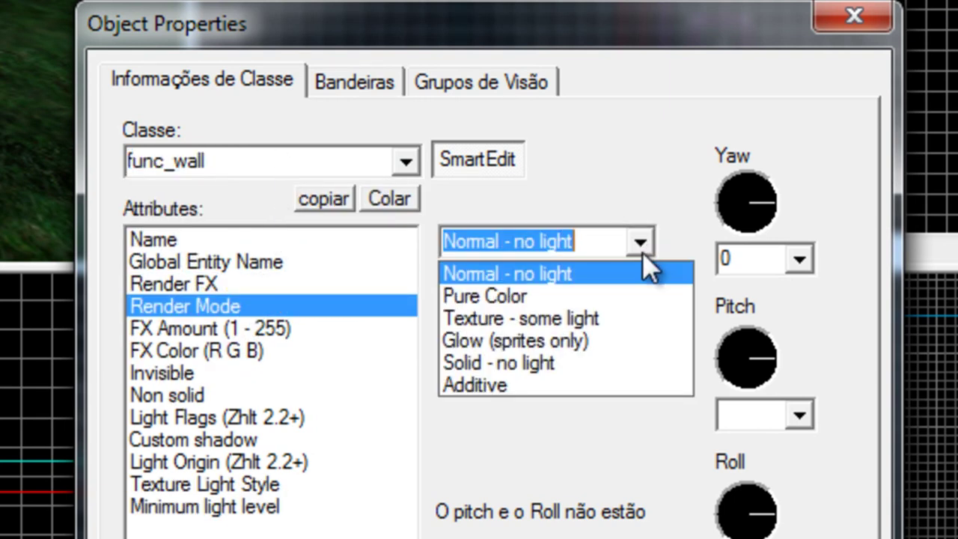
{"action": "left_click", "coordinate": [591, 326]}
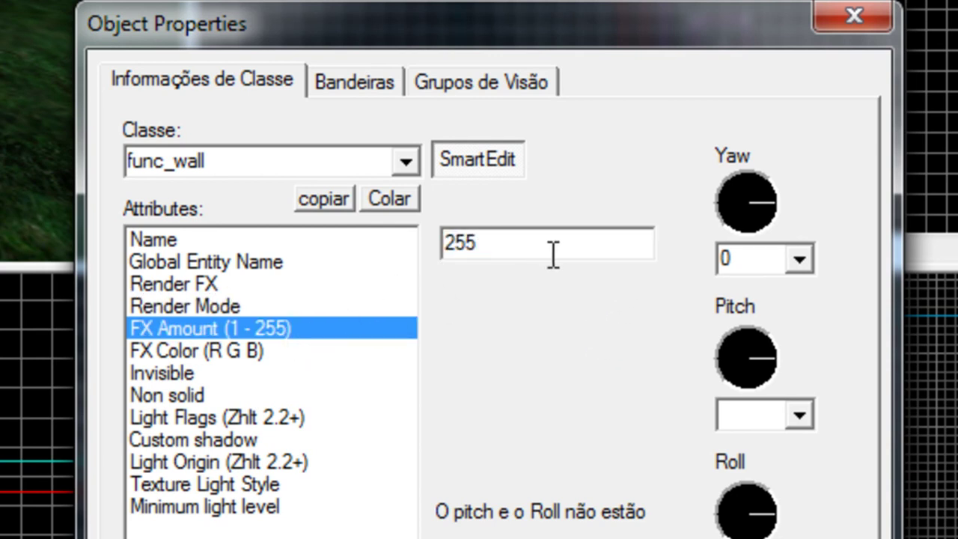
{"action": "double_click", "coordinate": [551, 252]}
{"action": "type", "text": "125"}
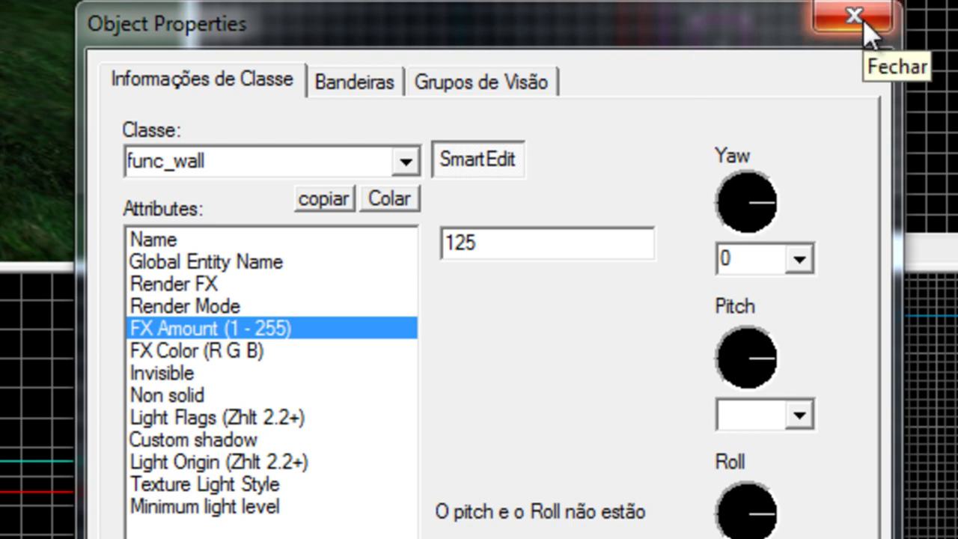
{"action": "left_click", "coordinate": [250, 306]}
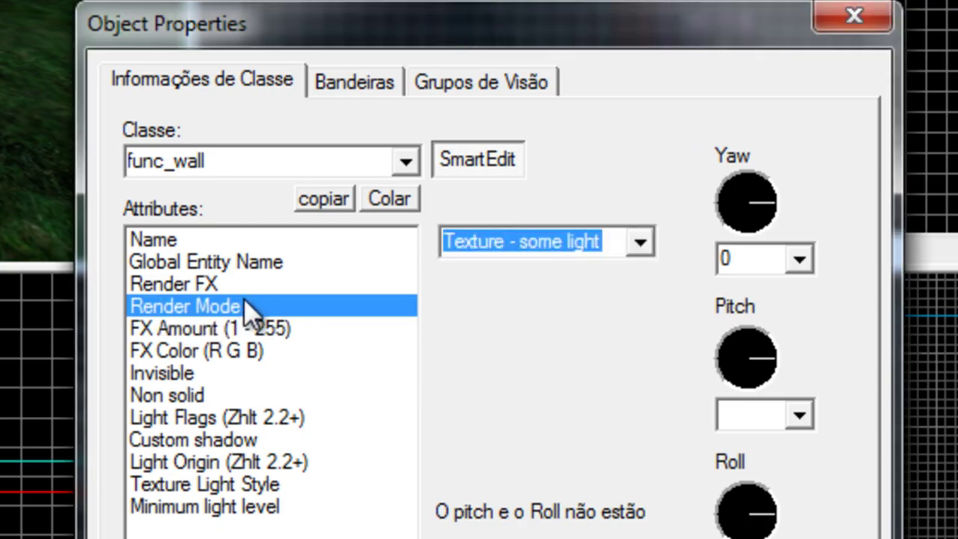
{"action": "left_click", "coordinate": [853, 17]}
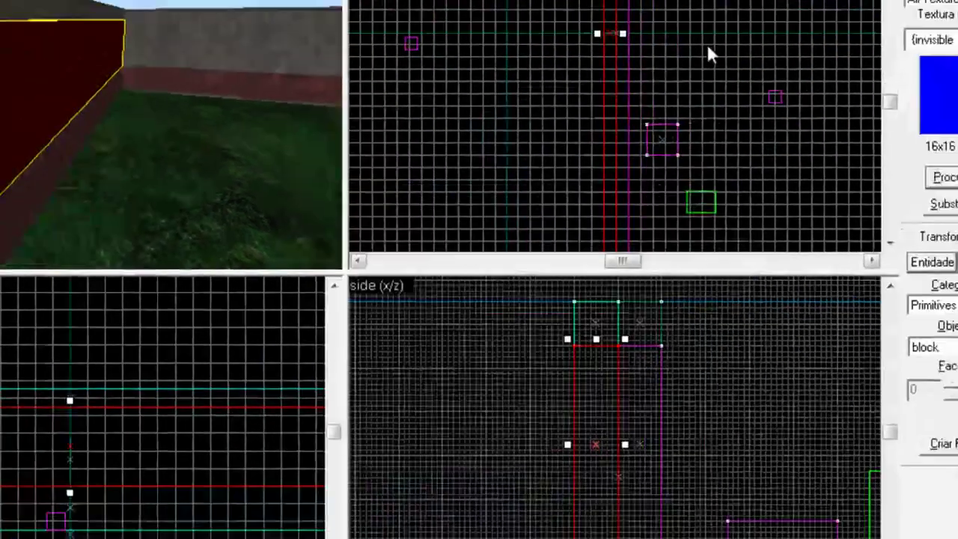
Step: Clear the selection and examine the dividing wall and the surrounding yard from several angles in the 3D view
{"action": "key", "text": "Escape"}
{"action": "key", "text": "z"}
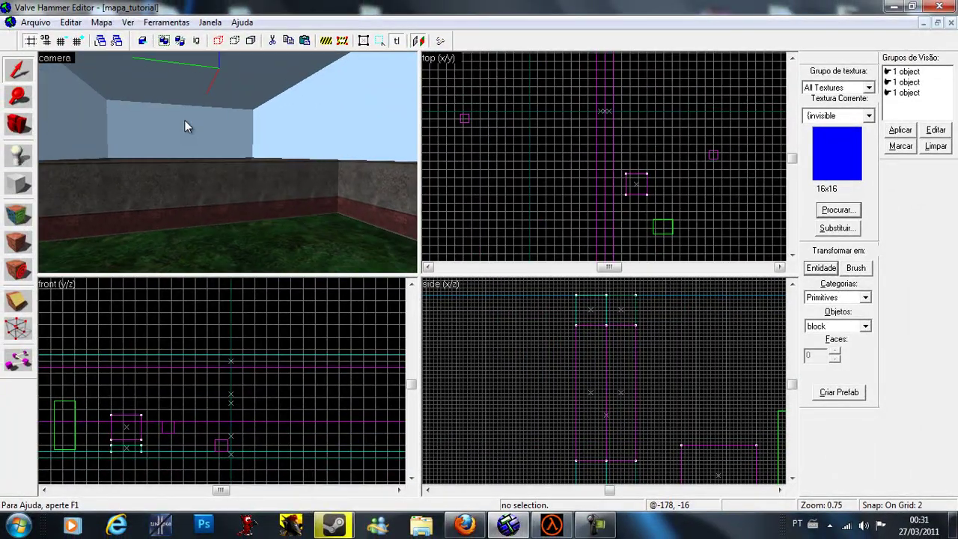
{"action": "key", "text": "Down"}
{"action": "key", "text": "w"}
{"action": "key", "text": "Right"}
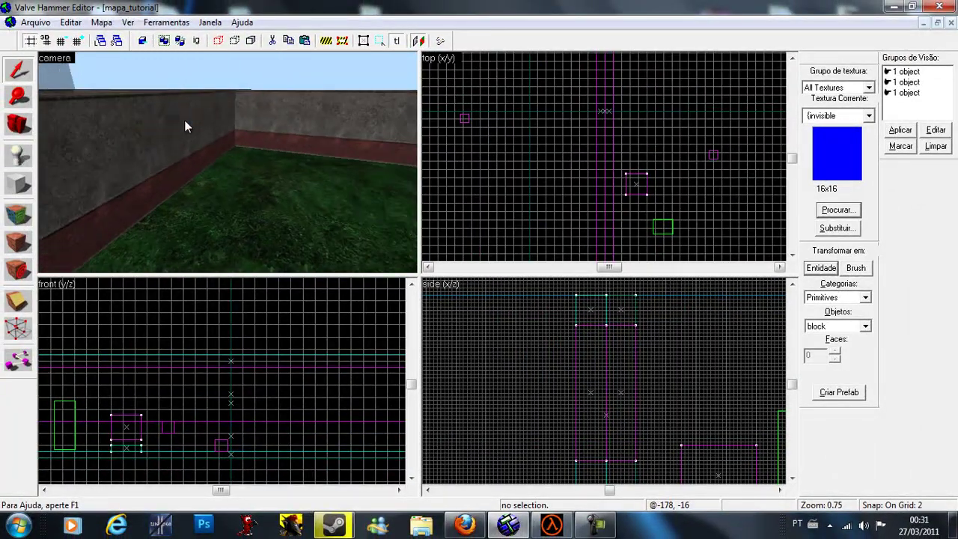
{"action": "key", "text": "Up"}
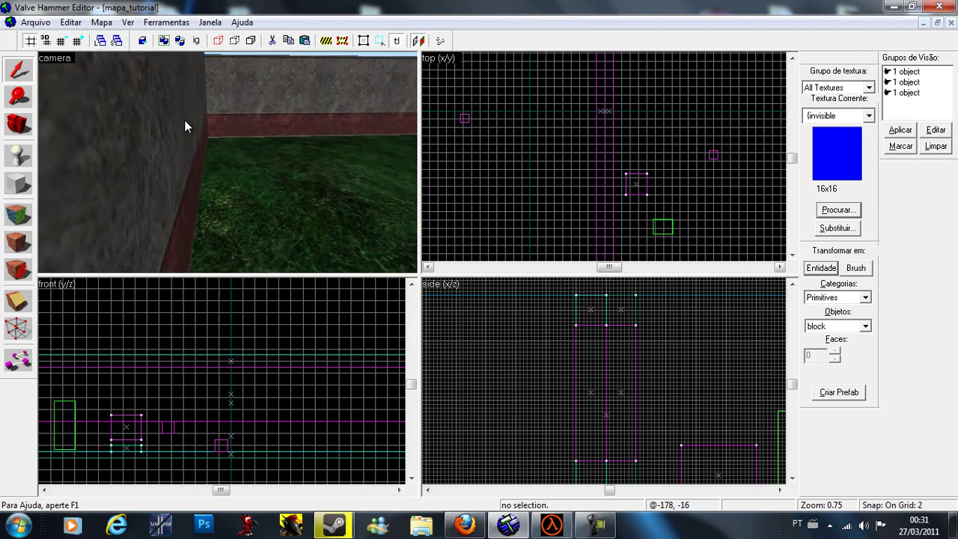
{"action": "key", "text": "Right"}
{"action": "key", "text": "s"}
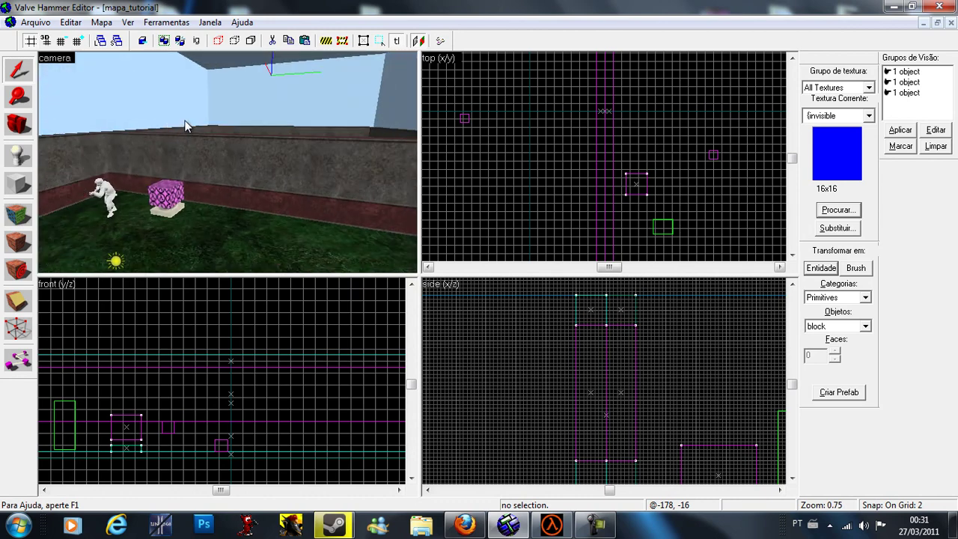
{"action": "key", "text": "Left"}
{"action": "key", "text": "Up"}
{"action": "key", "text": "Down"}
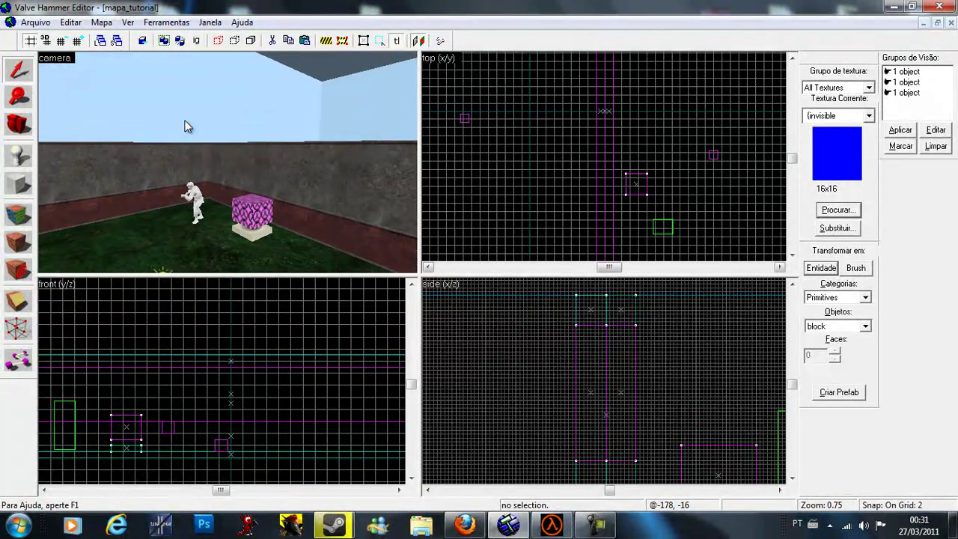
{"action": "key", "text": "Right"}
{"action": "key", "text": "Right"}
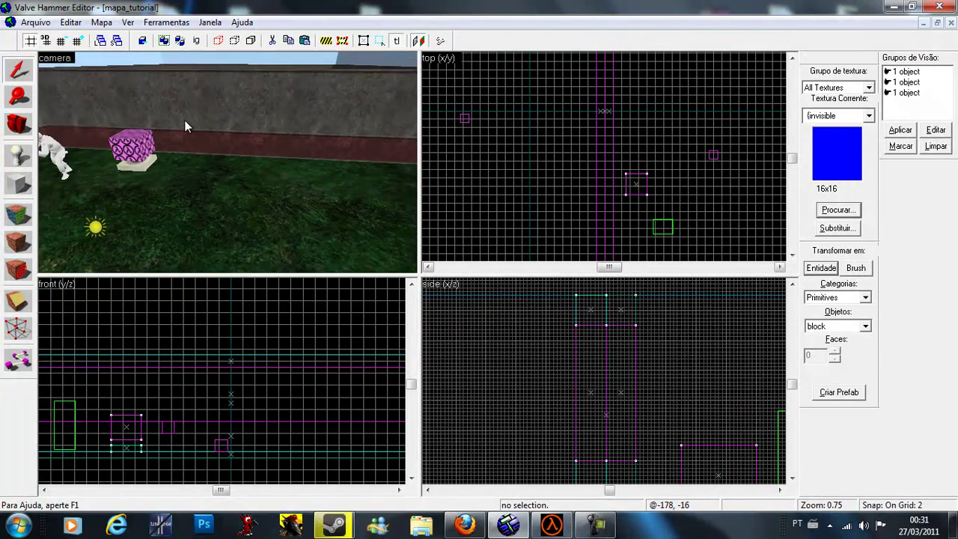